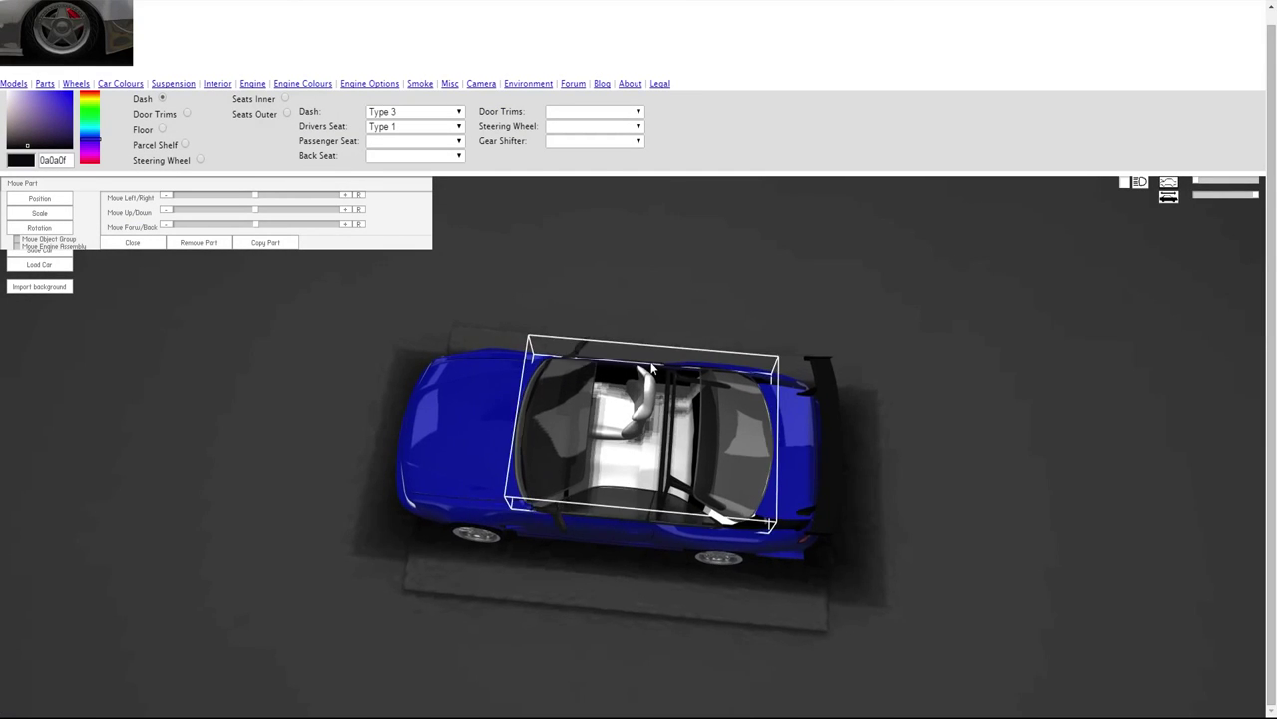
- Try other driver's seat options, including Type 4, and return the driver's seat to Type 1
{"action": "left_click_drag", "start_coordinate": [650, 370], "coordinate": [717, 308]}
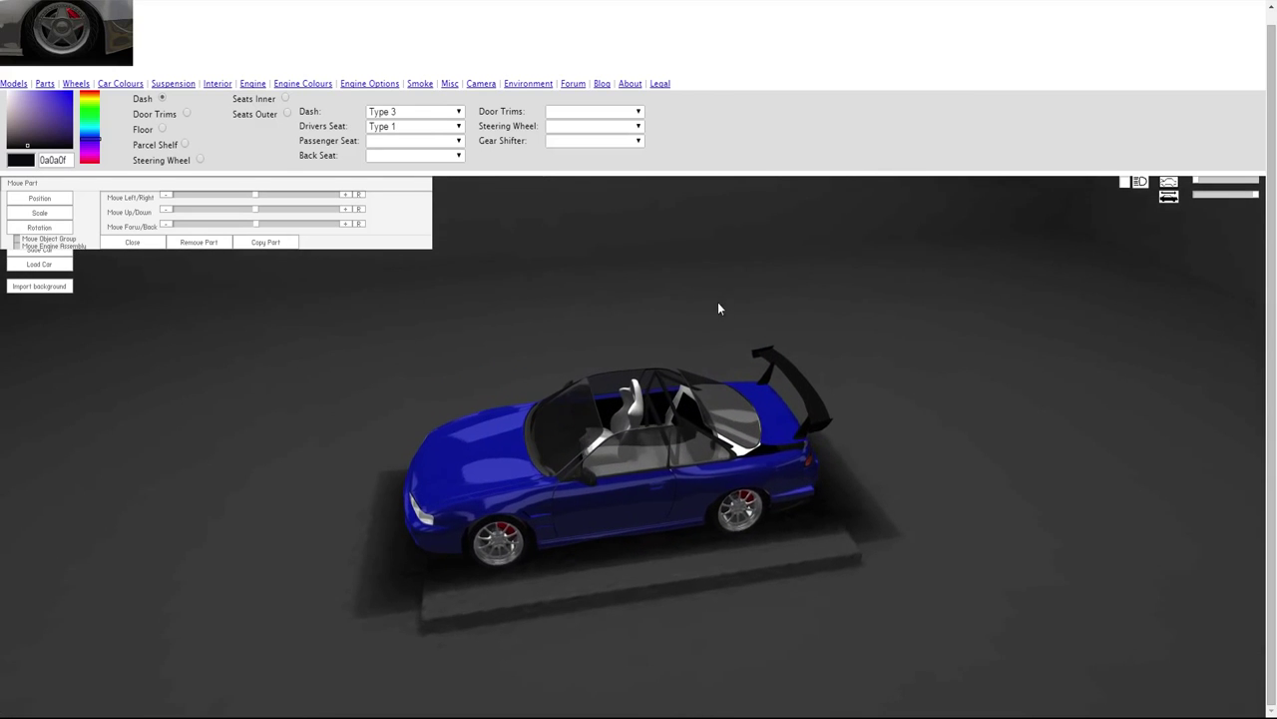
{"action": "left_click", "coordinate": [421, 126]}
{"action": "left_click", "coordinate": [412, 126]}
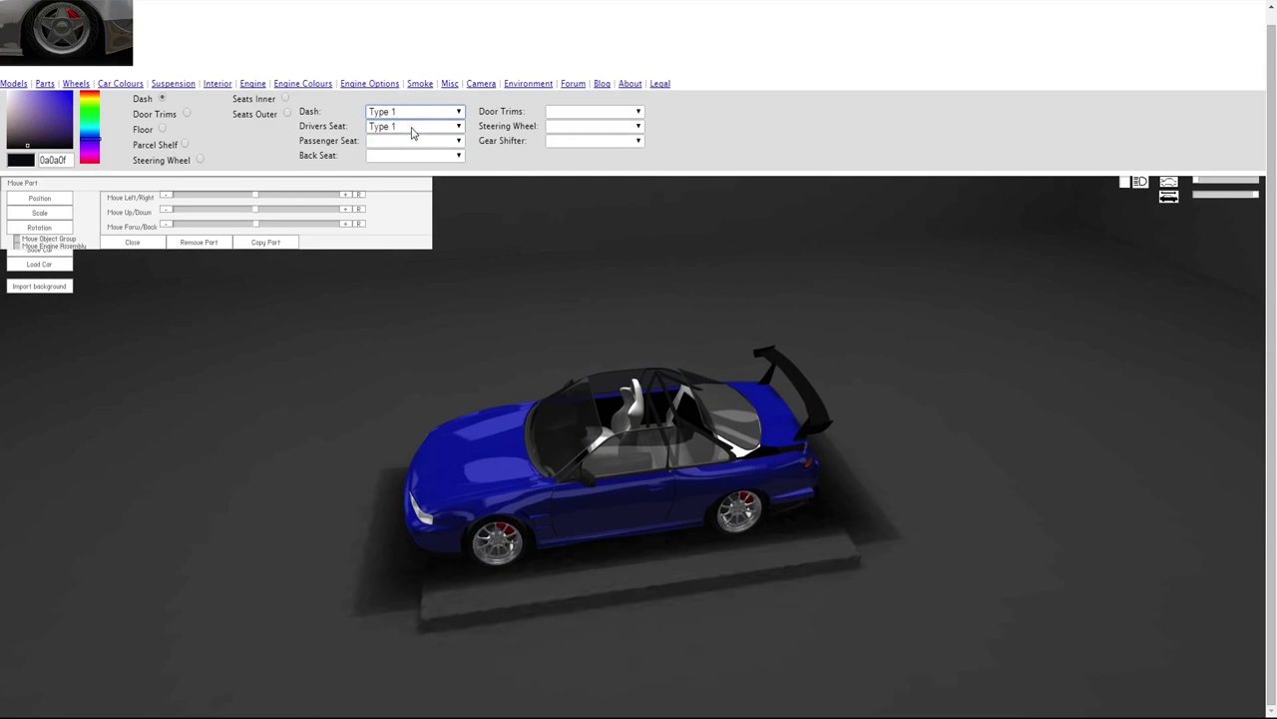
{"action": "left_click", "coordinate": [413, 127]}
{"action": "left_click", "coordinate": [412, 127]}
{"action": "left_click", "coordinate": [412, 130]}
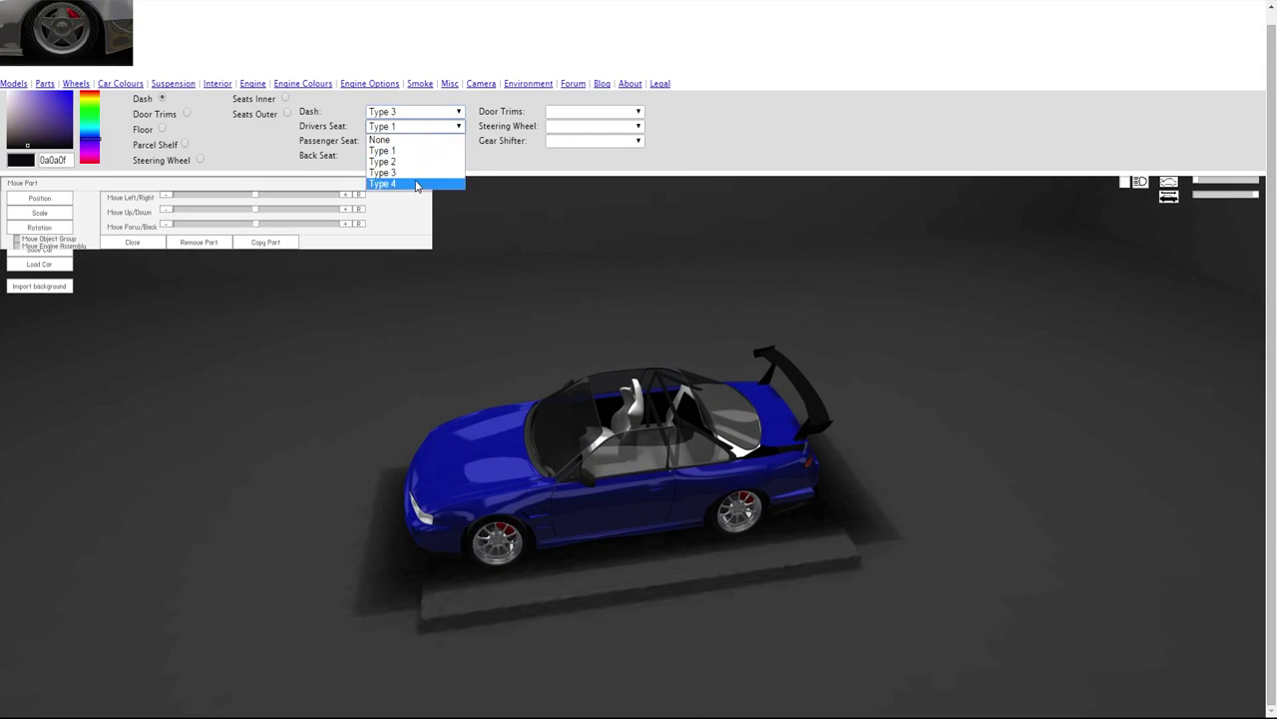
{"action": "left_click", "coordinate": [414, 181]}
{"action": "left_click", "coordinate": [411, 126]}
{"action": "left_click", "coordinate": [410, 139]}
{"action": "left_click_drag", "start_coordinate": [705, 263], "coordinate": [661, 285]}
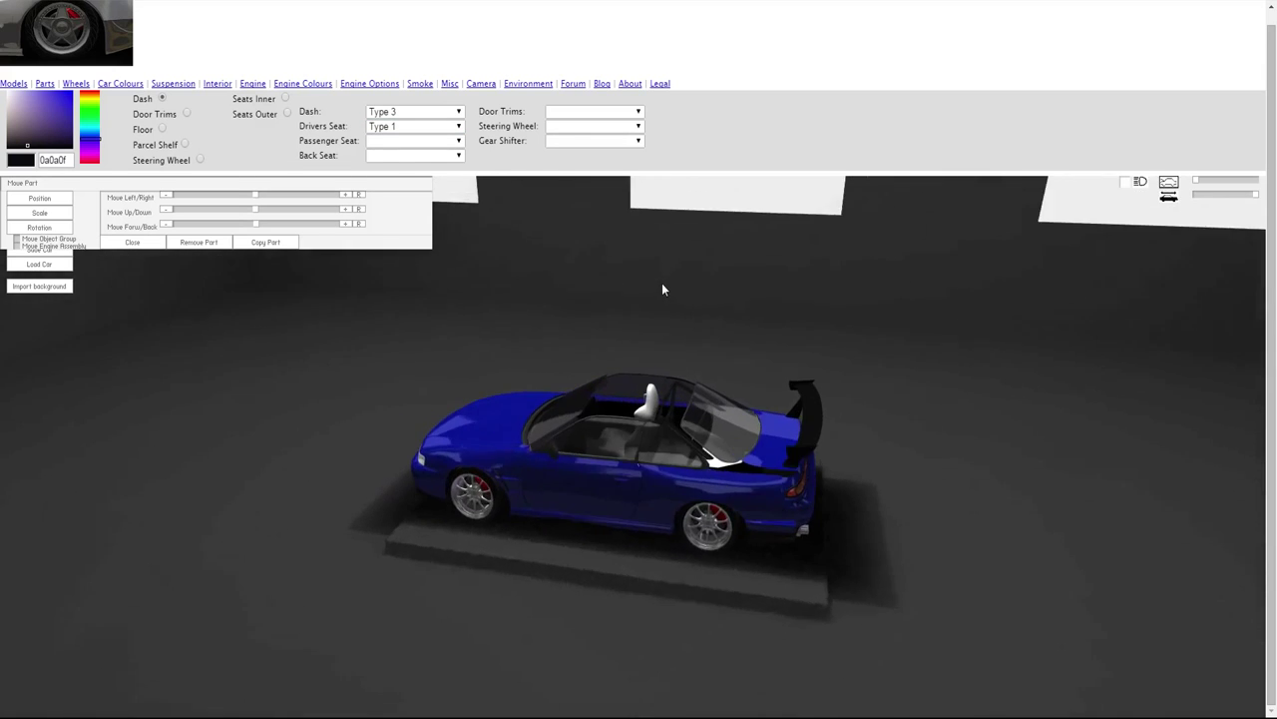
- Close the Move Part controls
{"action": "left_click", "coordinate": [135, 243]}
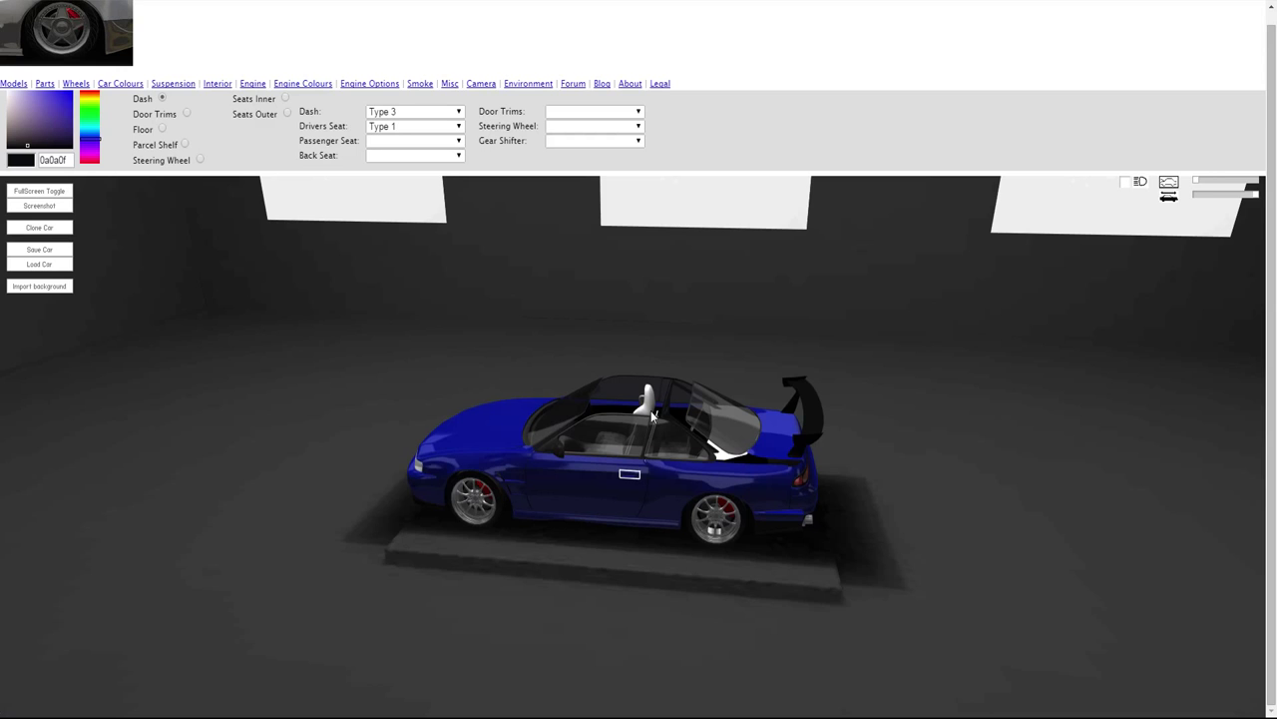
{"action": "right_click", "coordinate": [650, 413]}
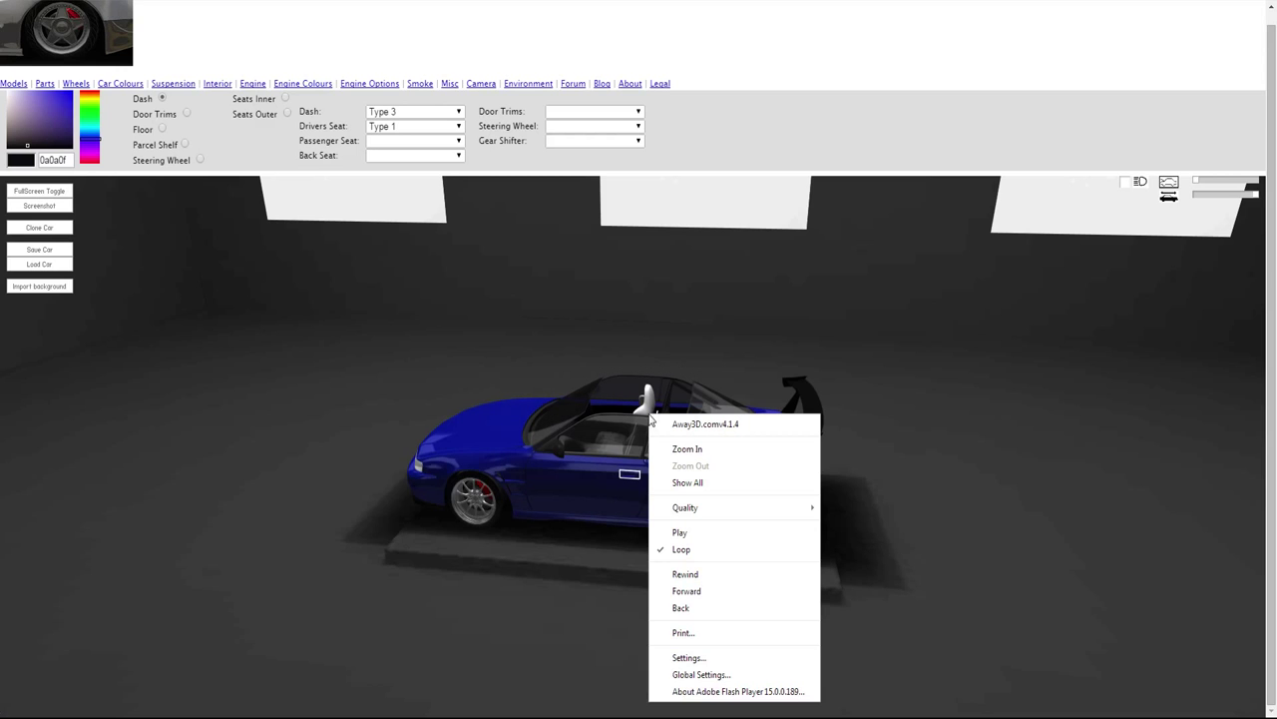
{"action": "left_click", "coordinate": [921, 312]}
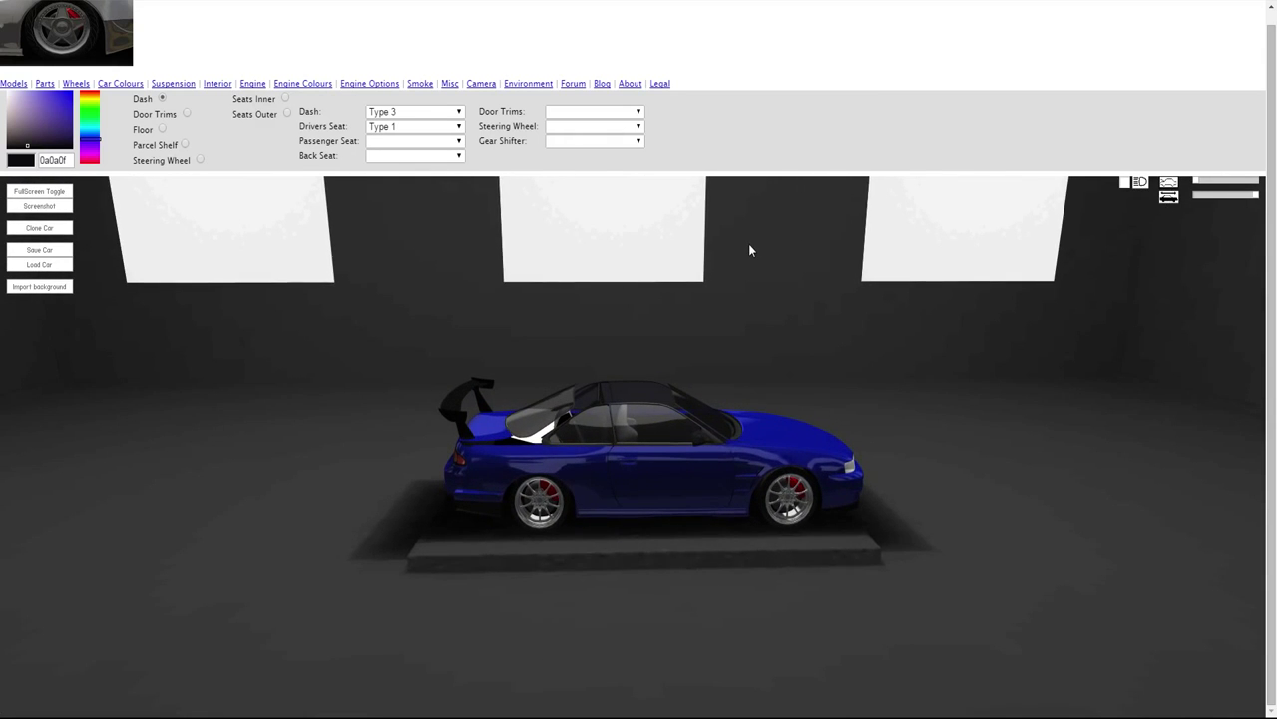
- Fit the Type 1 passenger seat in the car's interior
{"action": "left_click_drag", "start_coordinate": [750, 243], "coordinate": [330, 271]}
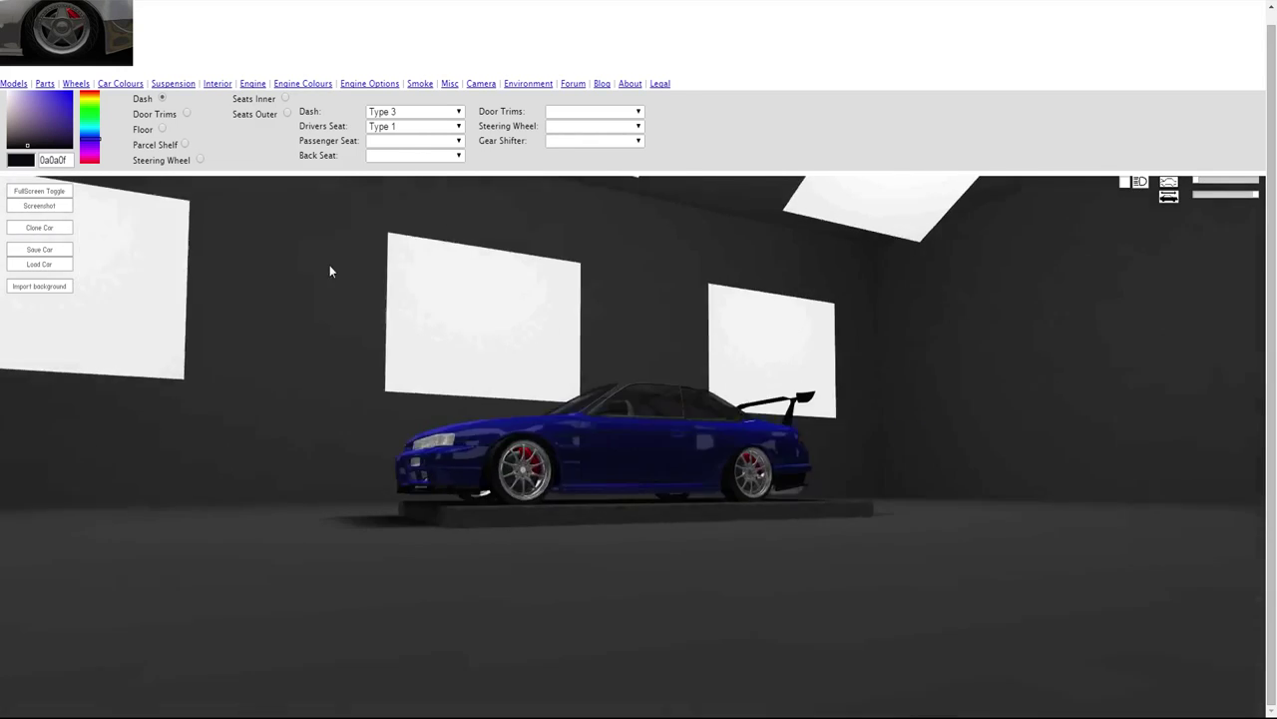
{"action": "left_click", "coordinate": [413, 141]}
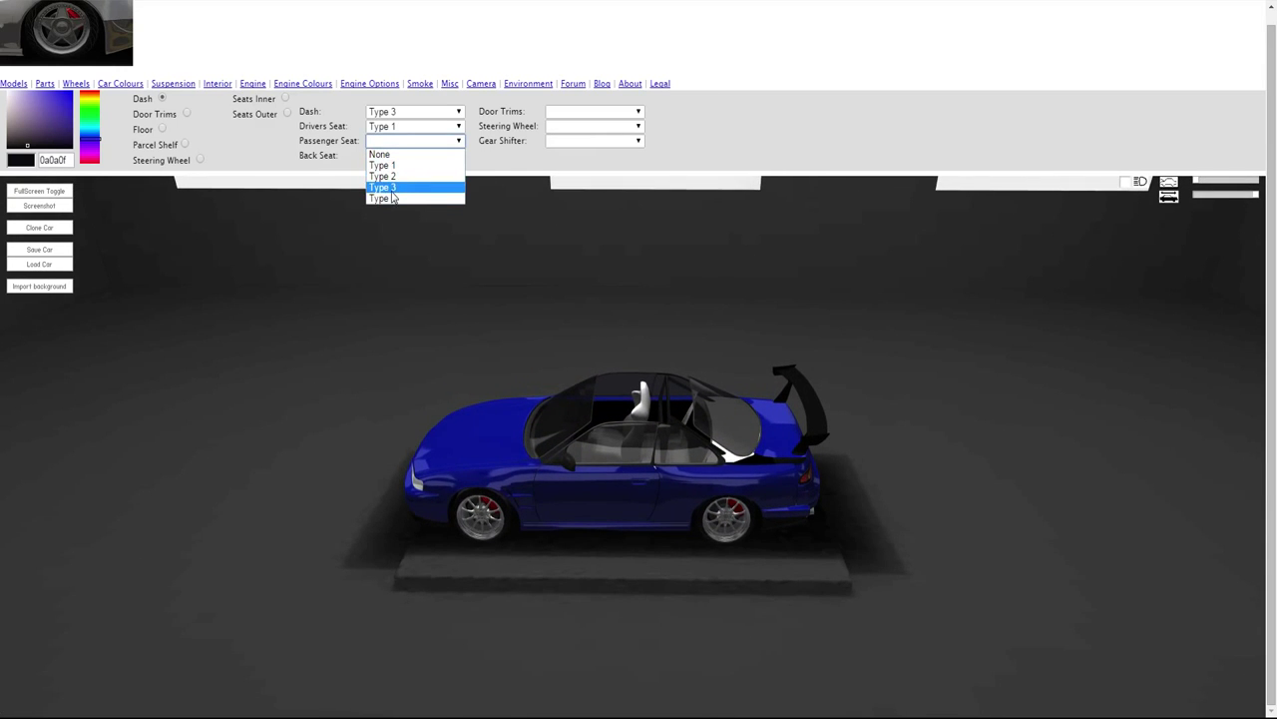
{"action": "left_click", "coordinate": [392, 165]}
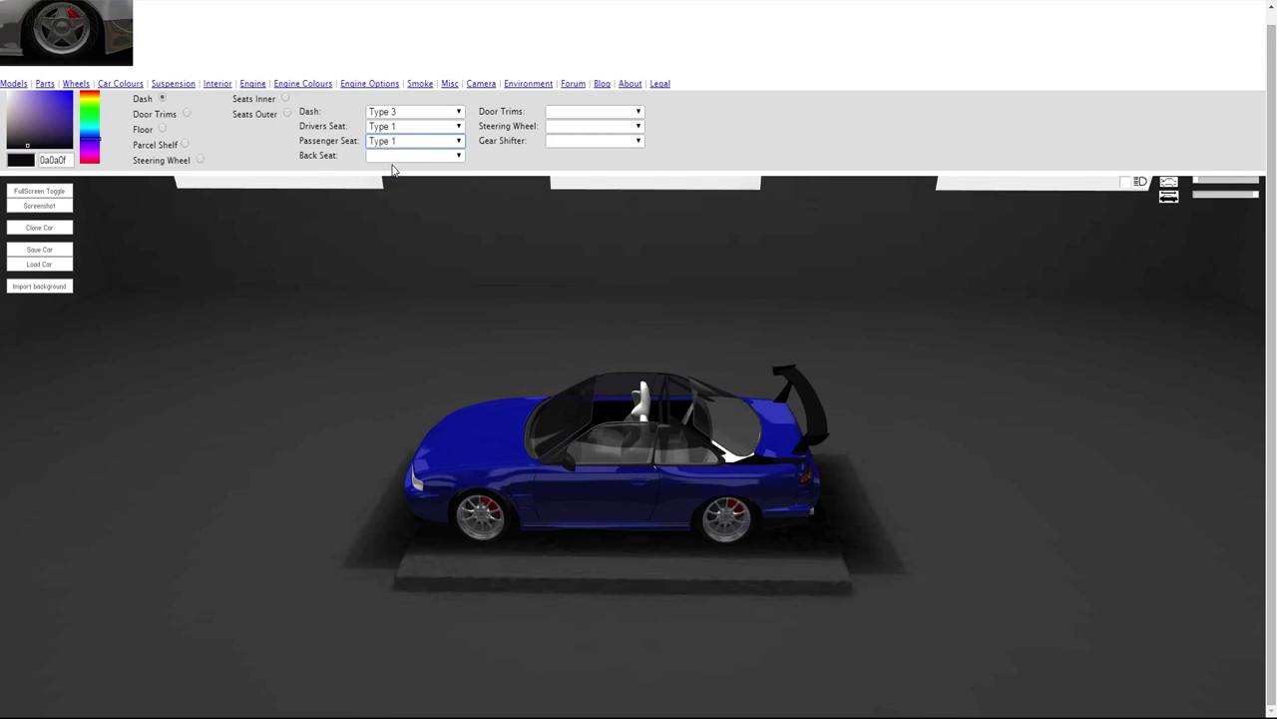
{"action": "mouse_move", "coordinate": [667, 273]}
{"action": "left_mouse_down"}
{"action": "mouse_move", "coordinate": [784, 263]}
{"action": "mouse_move", "coordinate": [869, 322]}
{"action": "mouse_move", "coordinate": [734, 270]}
{"action": "mouse_move", "coordinate": [676, 276]}
{"action": "left_mouse_up"}
- Set the back seat to Type 1 and view the cabin from above
{"action": "left_click", "coordinate": [404, 157]}
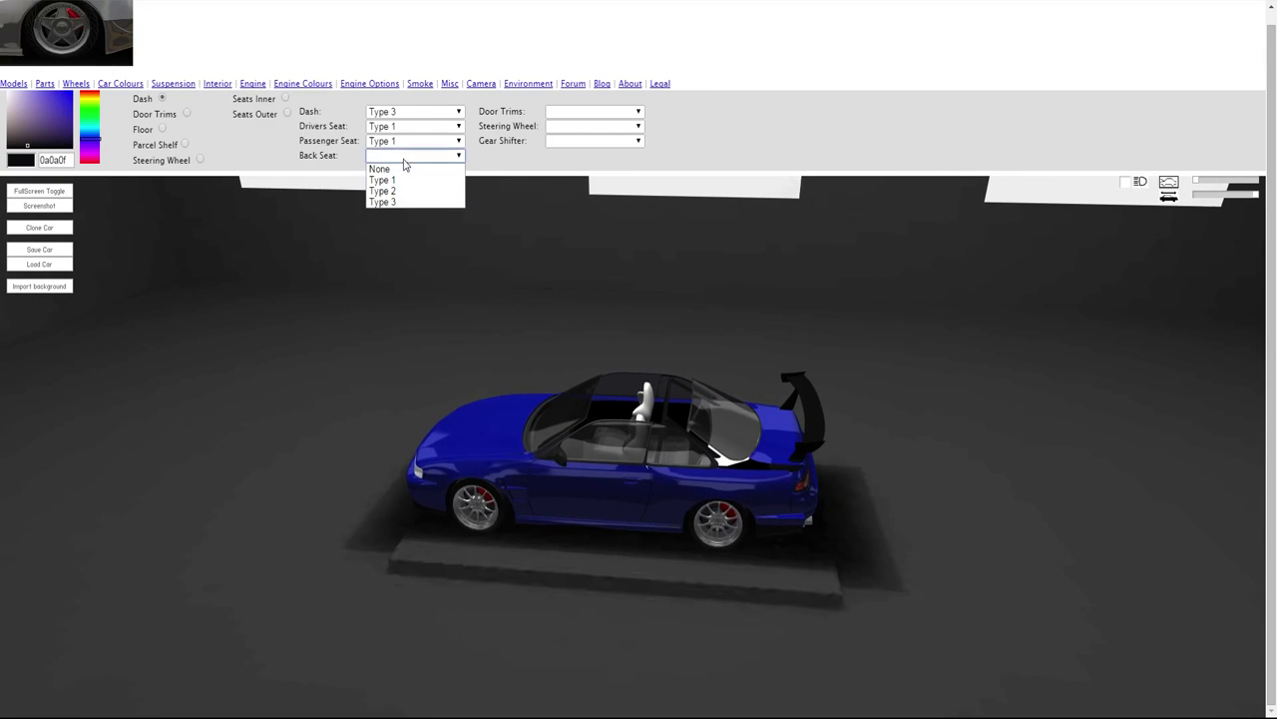
{"action": "left_click", "coordinate": [396, 181]}
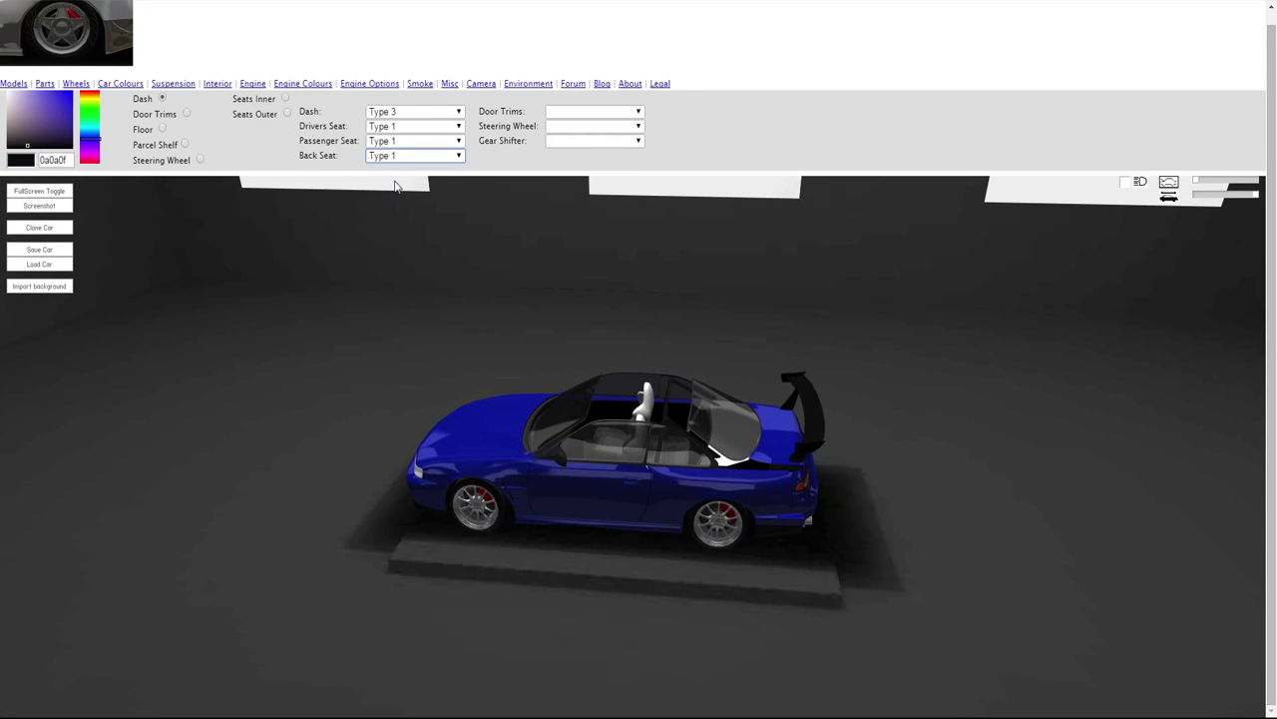
{"action": "left_click_drag", "start_coordinate": [758, 322], "coordinate": [248, 220]}
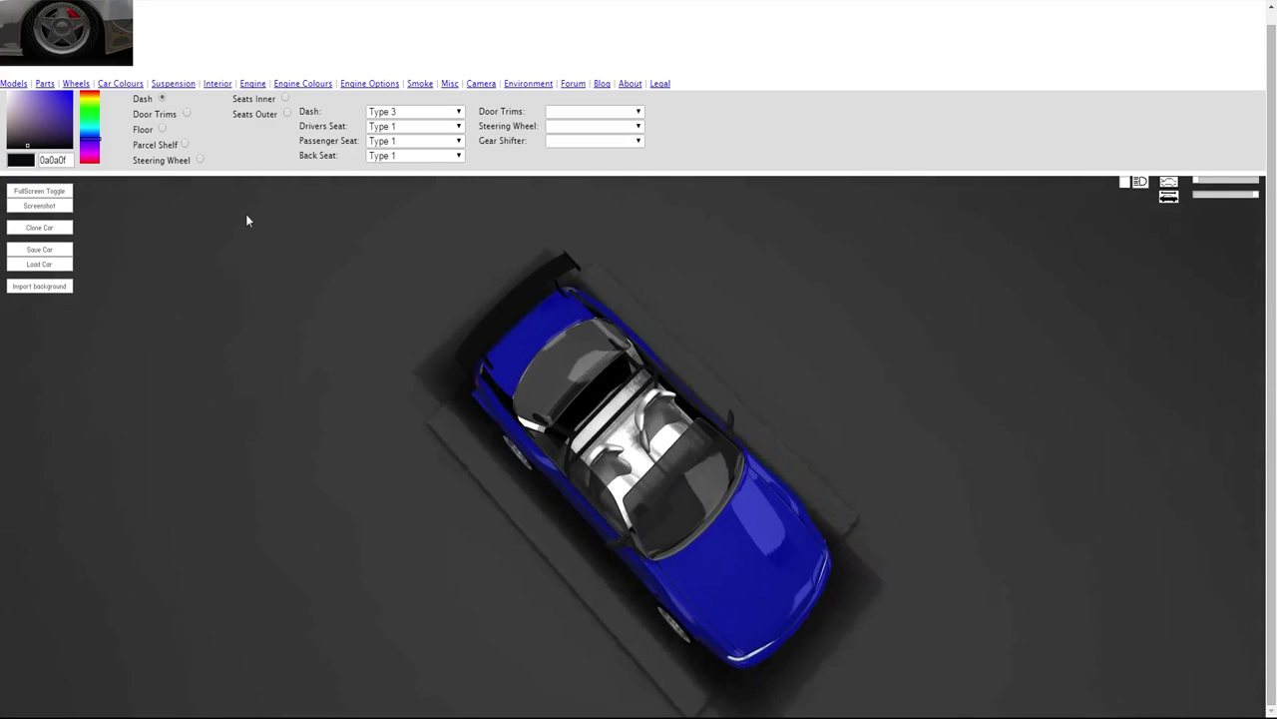
- Try back seat Type 2 and Type 3, and set the back seat to None
{"action": "left_click", "coordinate": [426, 157]}
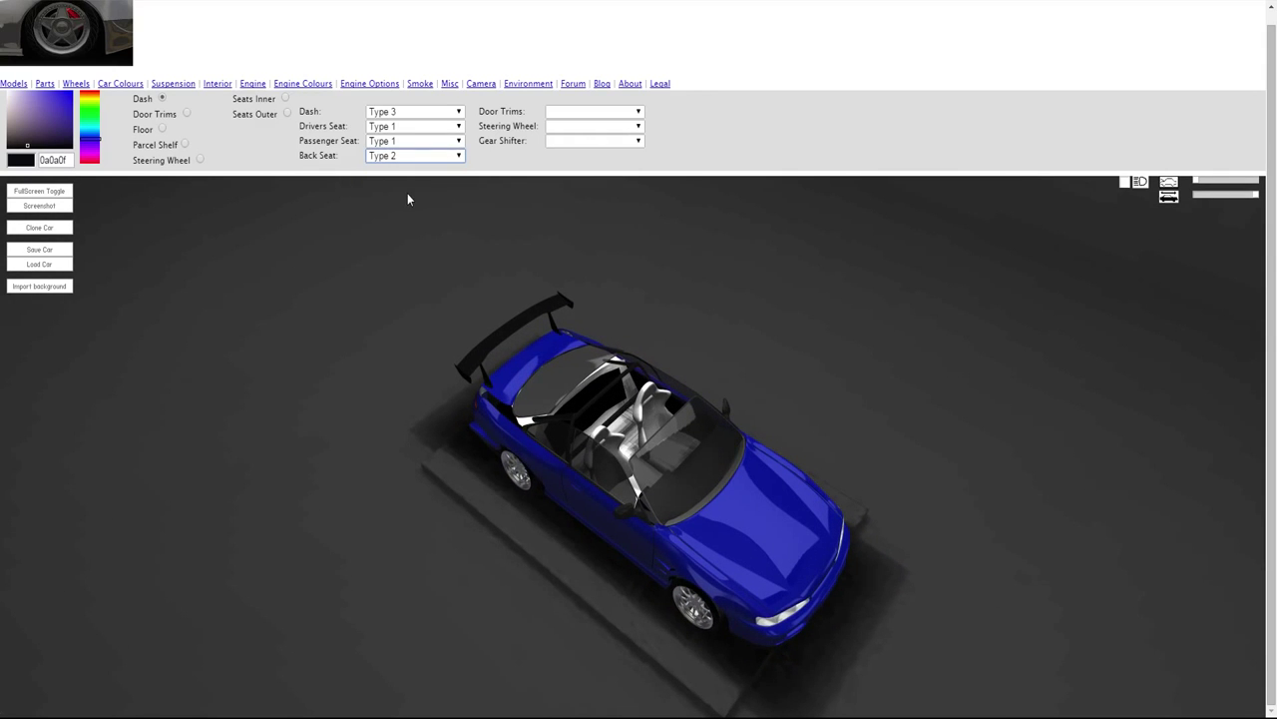
{"action": "left_click", "coordinate": [431, 158]}
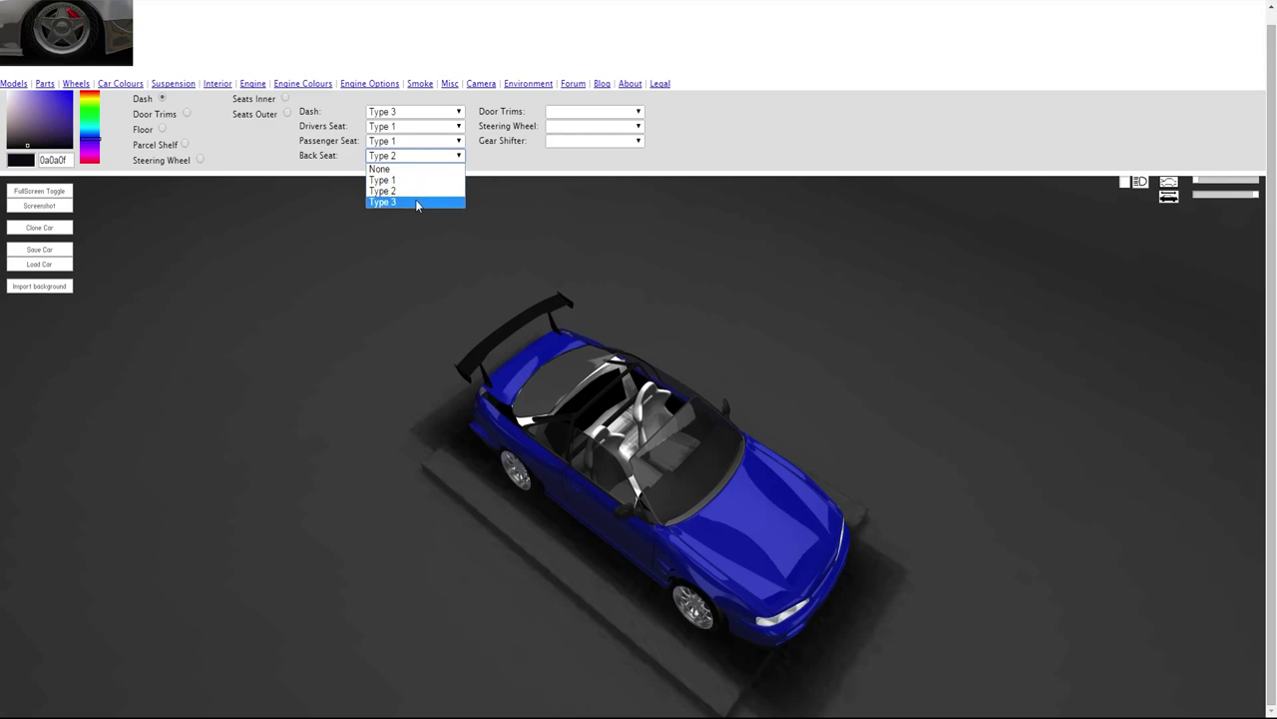
{"action": "left_click", "coordinate": [417, 202]}
{"action": "left_click", "coordinate": [417, 157]}
{"action": "left_click", "coordinate": [399, 170]}
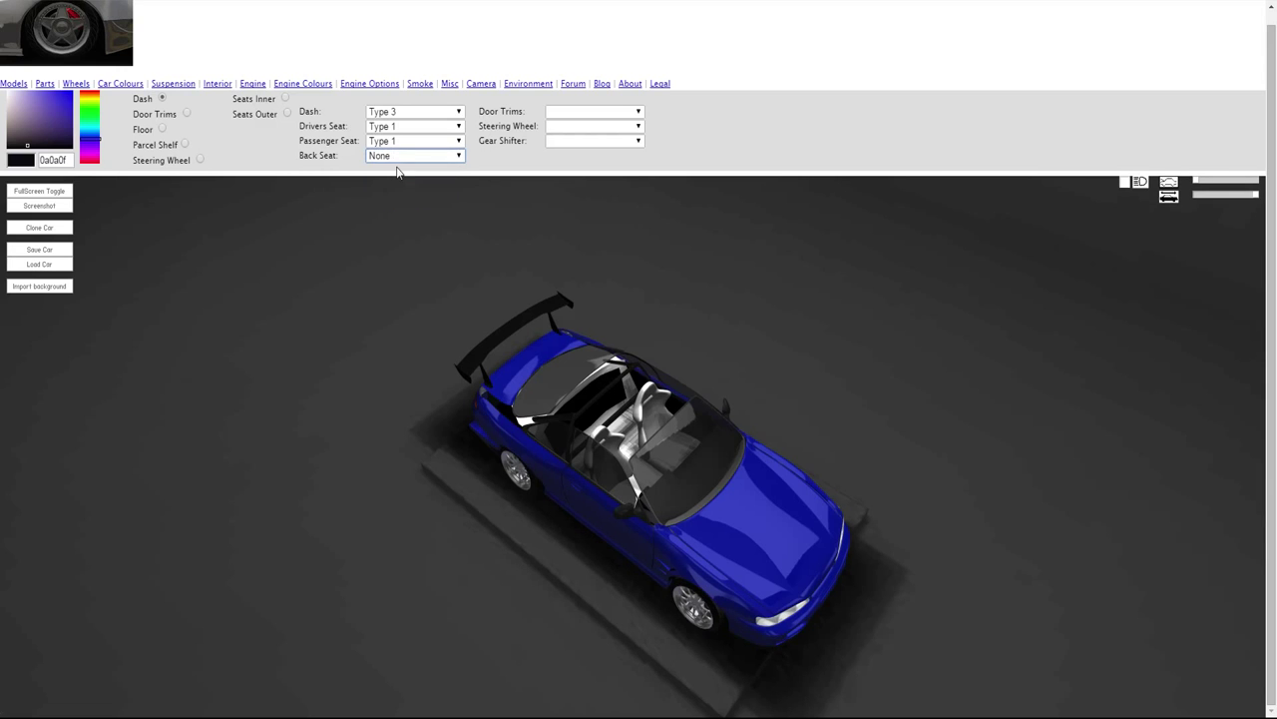
{"action": "left_click_drag", "start_coordinate": [776, 294], "coordinate": [436, 274]}
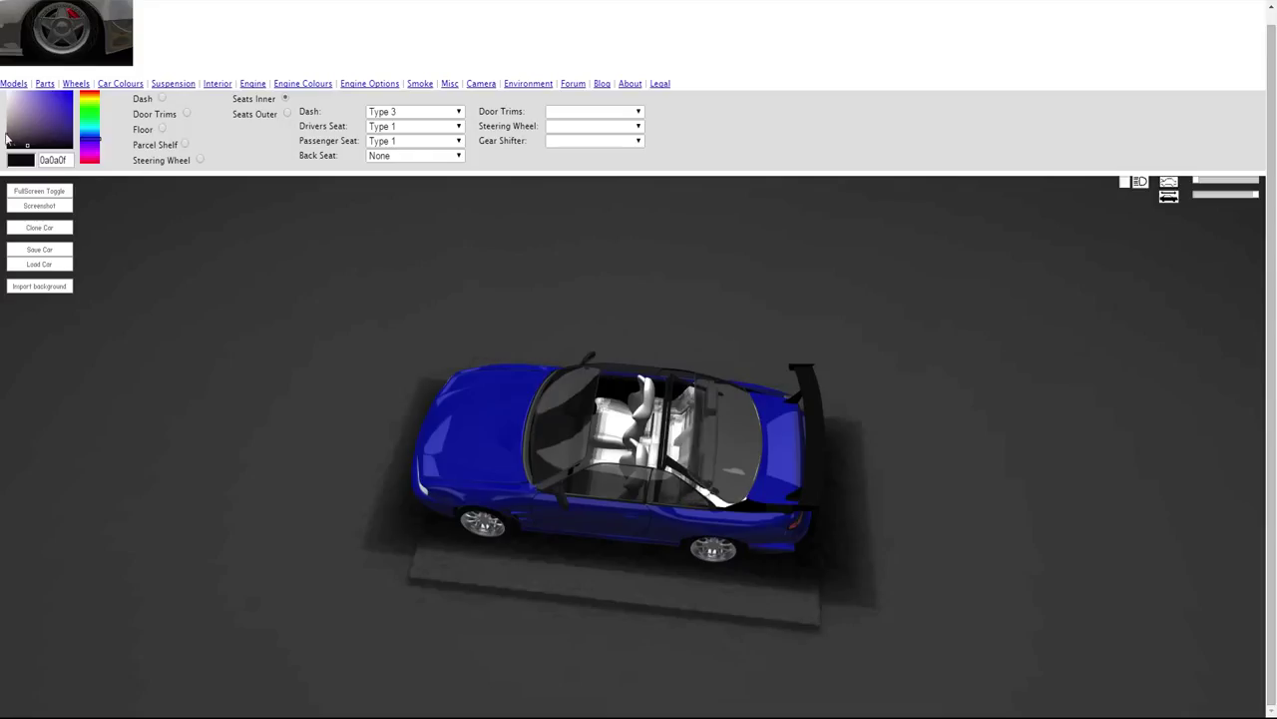
{"action": "left_click", "coordinate": [712, 398]}
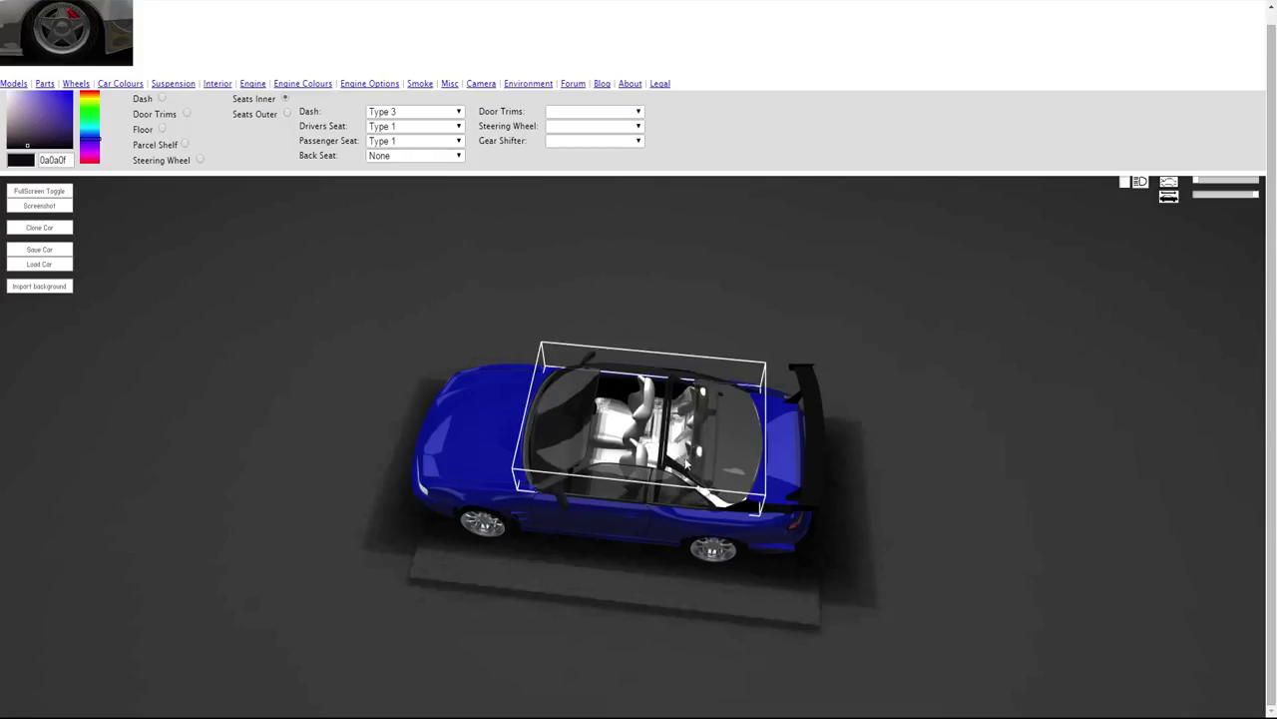
{"action": "left_click", "coordinate": [500, 326]}
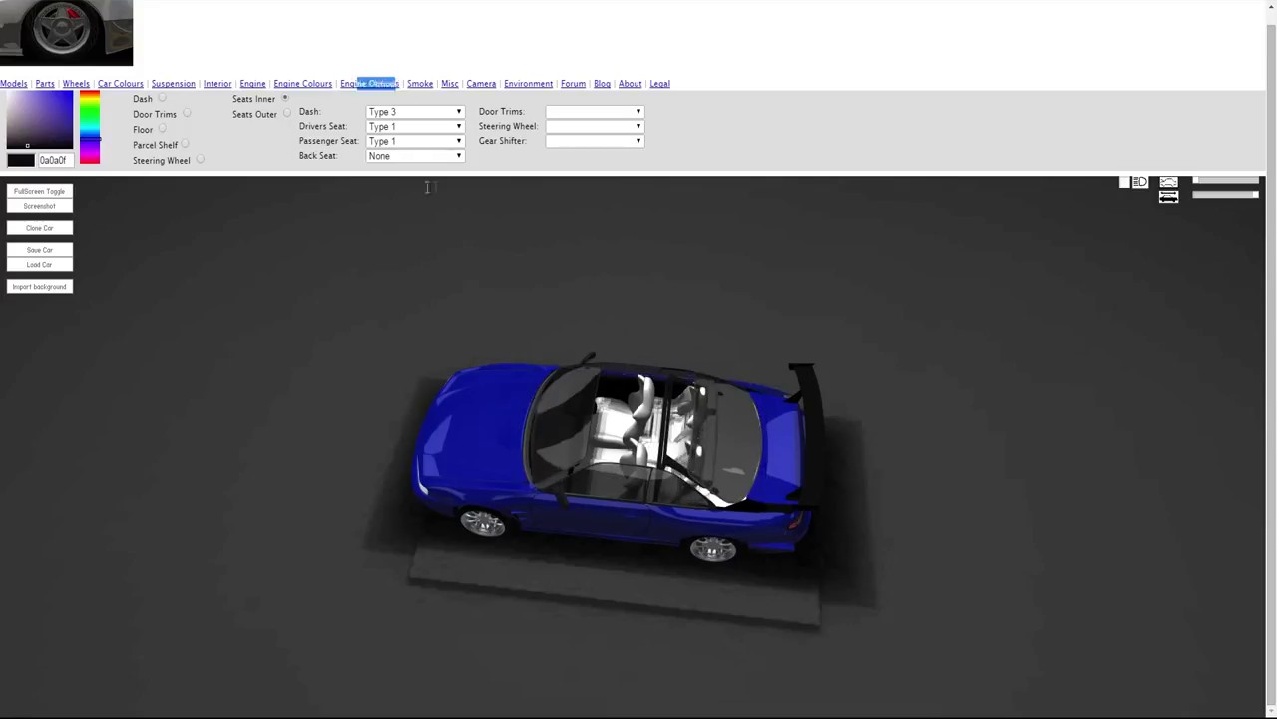
{"action": "left_click_drag", "start_coordinate": [427, 187], "coordinate": [445, 195]}
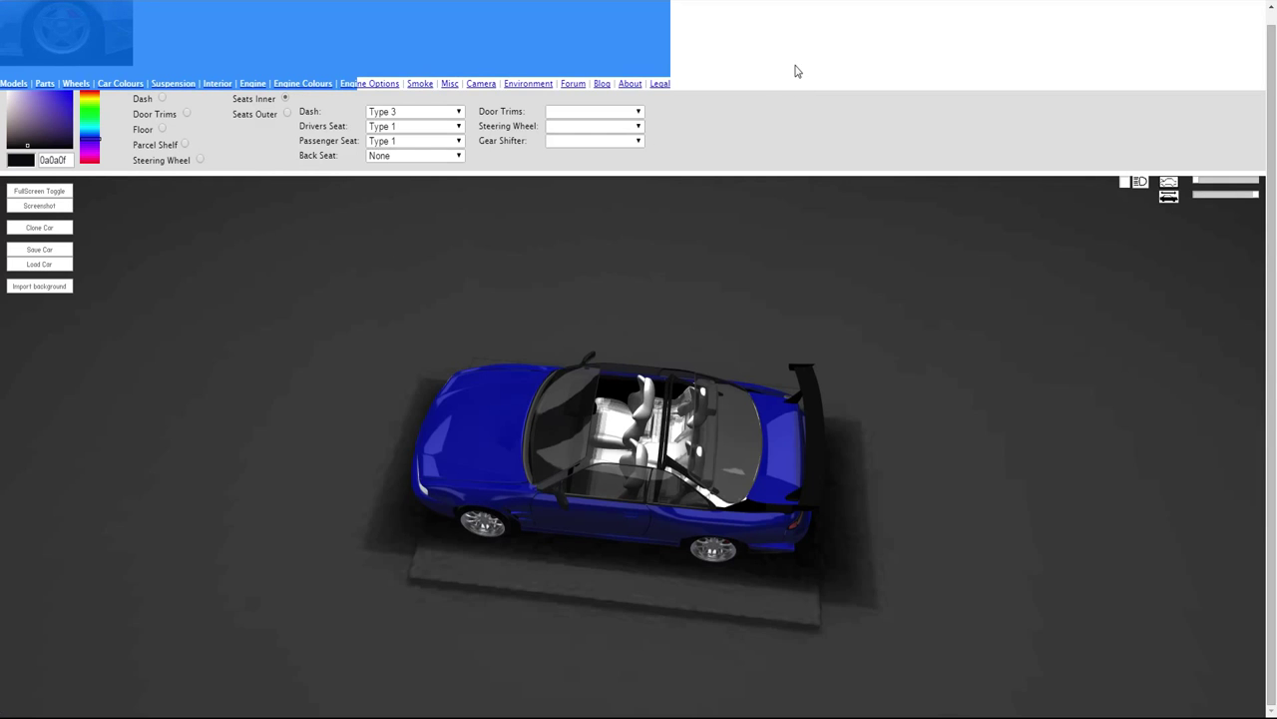
{"action": "left_click", "coordinate": [836, 37]}
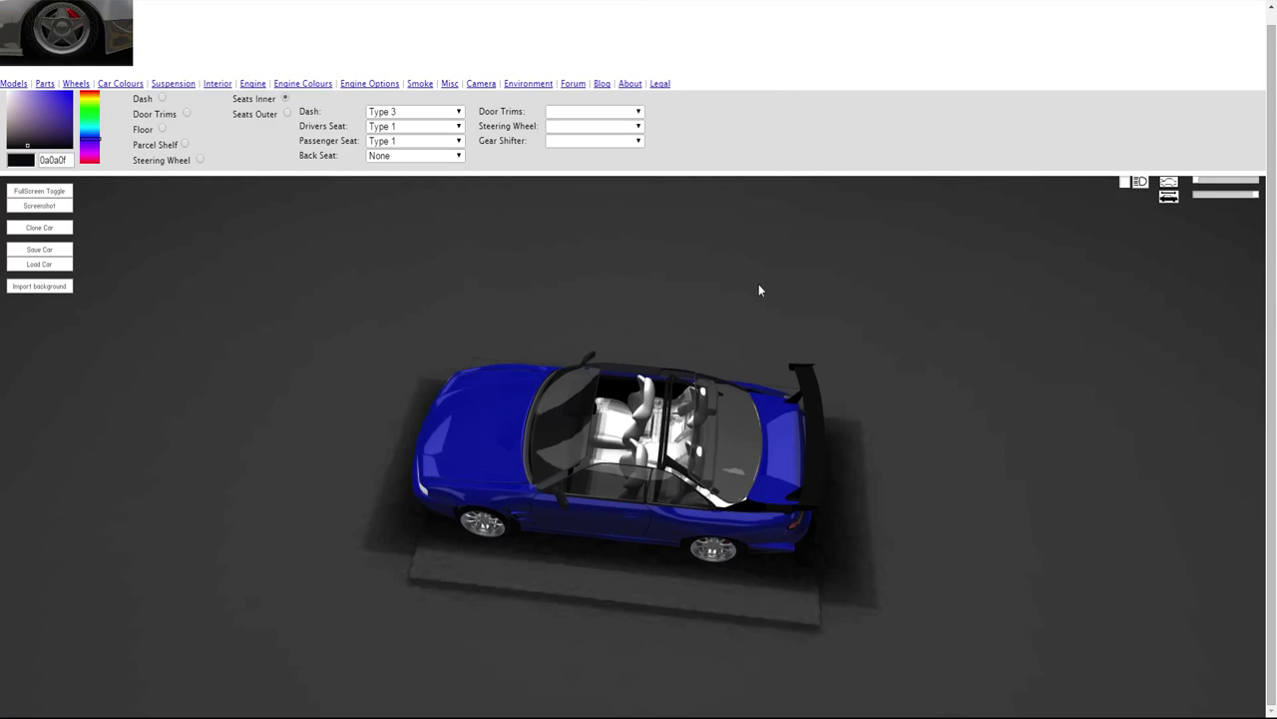
- Restore the back seat to Type 1
{"action": "left_click_drag", "start_coordinate": [758, 289], "coordinate": [919, 374]}
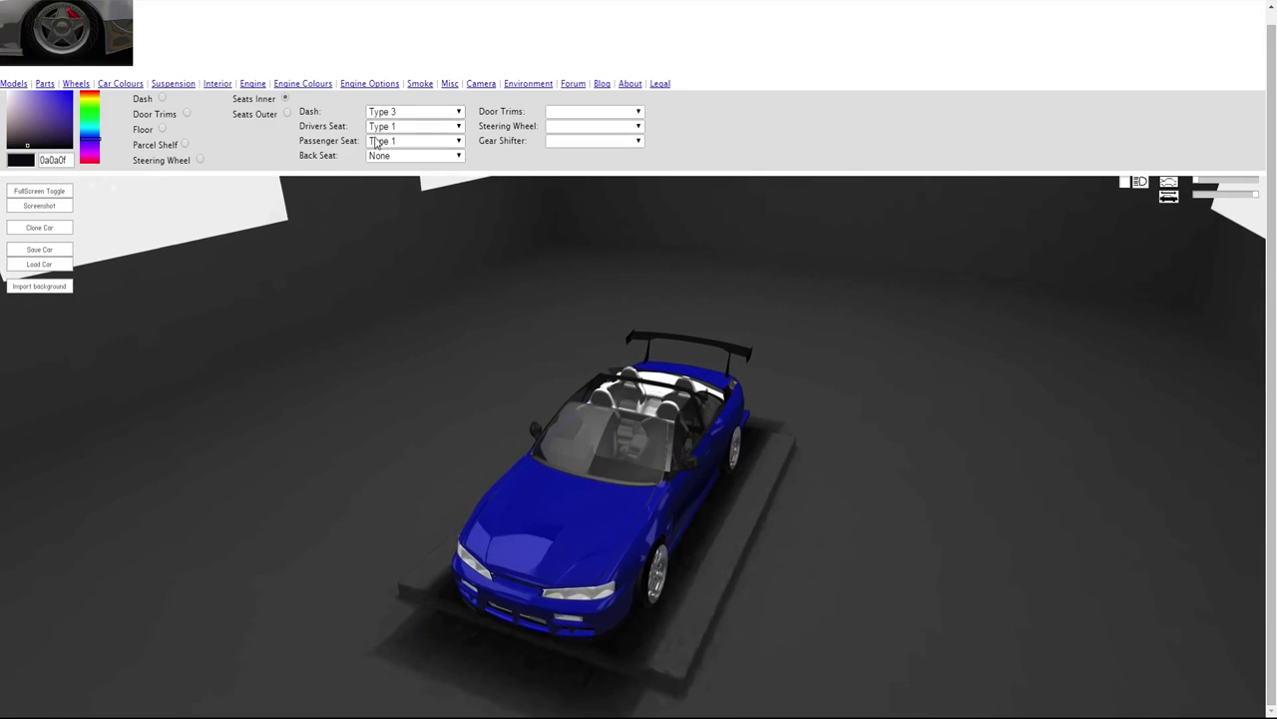
{"action": "left_click", "coordinate": [384, 156]}
{"action": "left_click", "coordinate": [392, 178]}
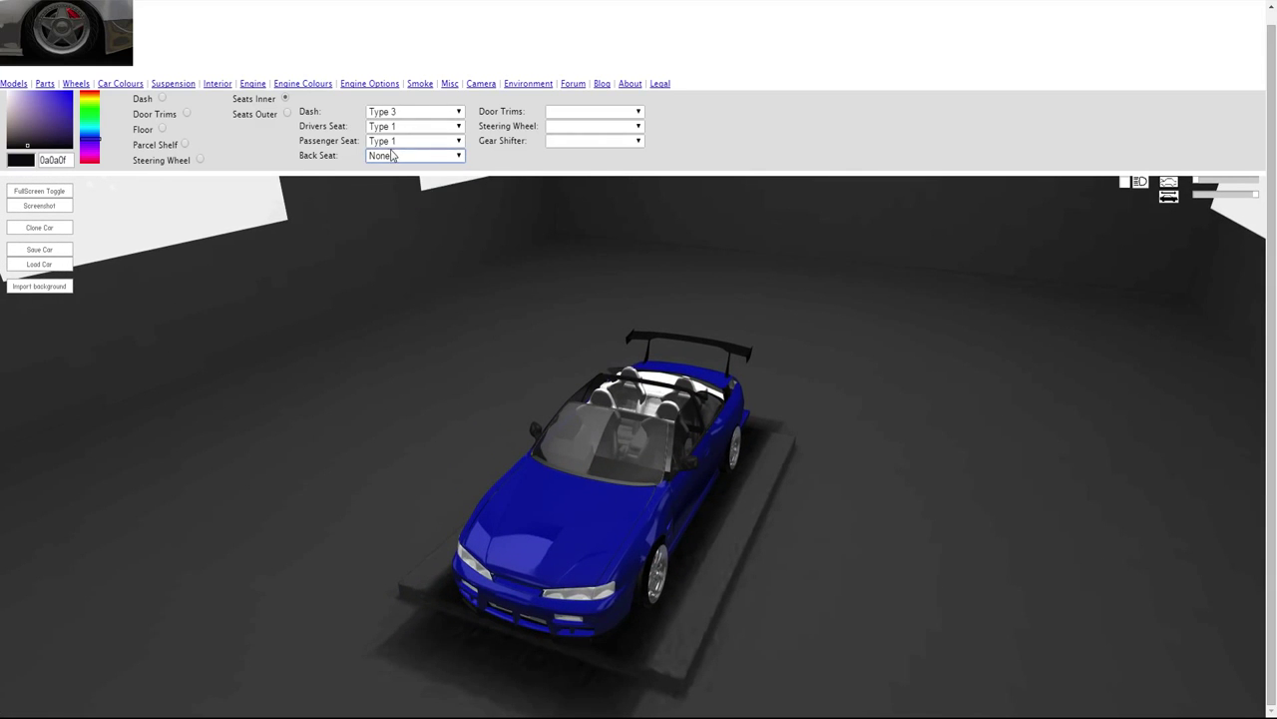
{"action": "left_click", "coordinate": [393, 156]}
{"action": "left_click", "coordinate": [395, 178]}
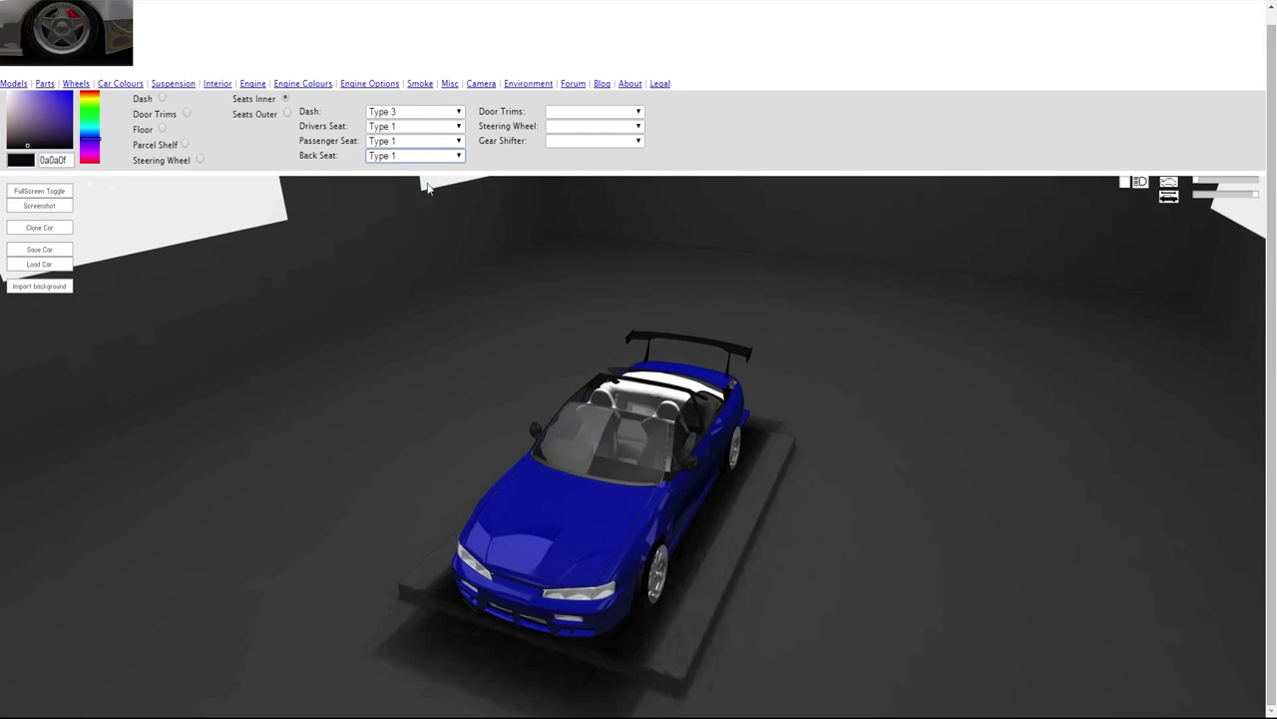
{"action": "left_click_drag", "start_coordinate": [427, 188], "coordinate": [320, 174]}
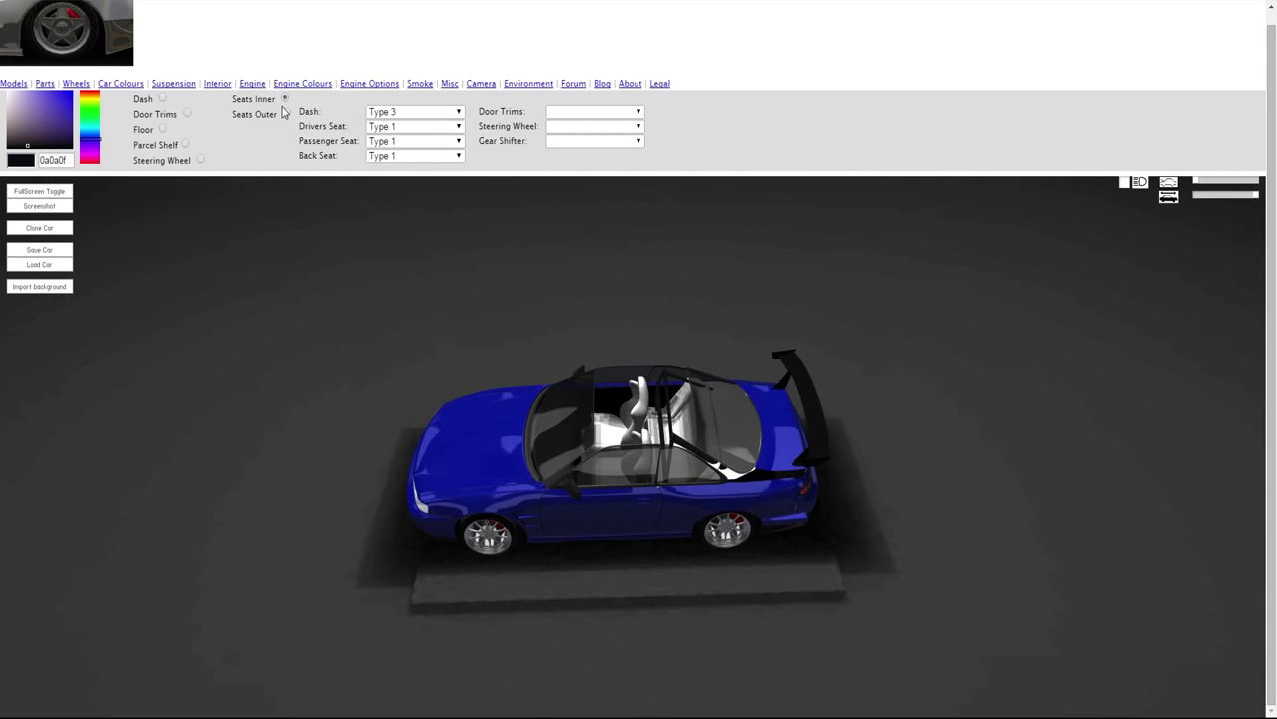
- Recolour the inner part of the seats, trying blue 2323a2 and settling on near-black
{"action": "left_click_drag", "start_coordinate": [58, 100], "coordinate": [62, 104]}
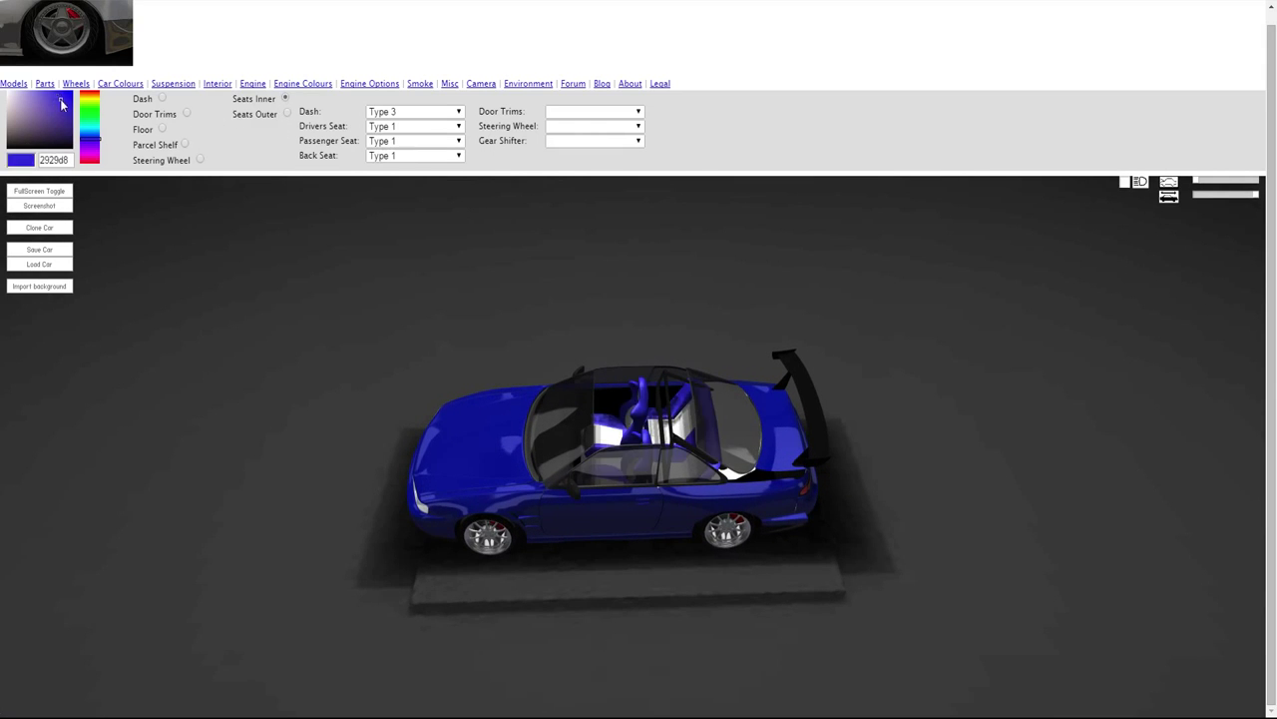
{"action": "left_click", "coordinate": [60, 113]}
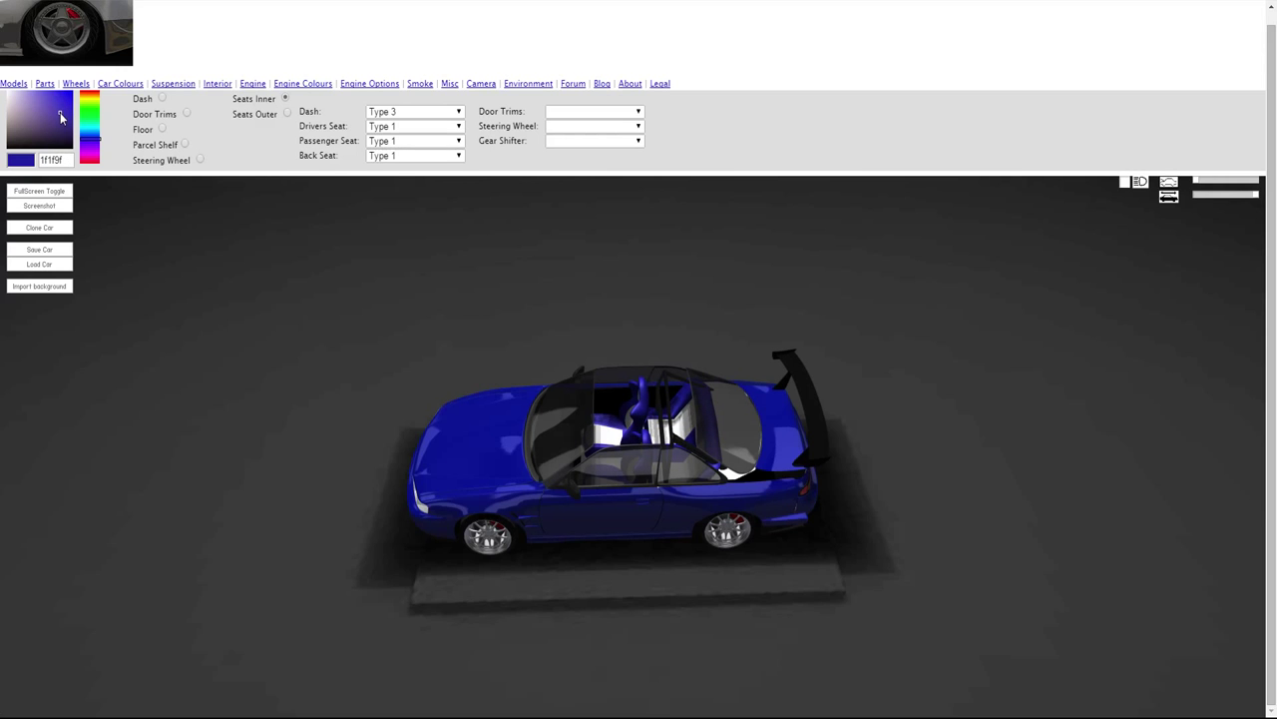
{"action": "left_click_drag", "start_coordinate": [100, 199], "coordinate": [414, 210]}
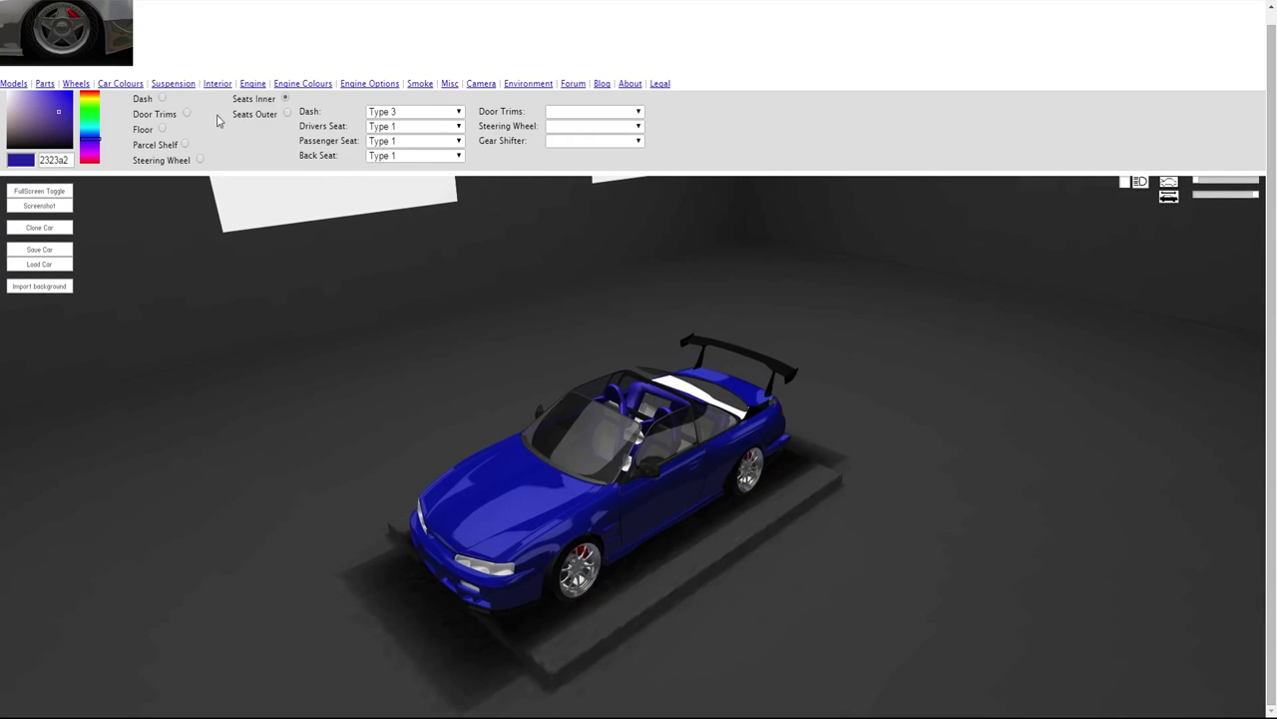
{"action": "left_click", "coordinate": [40, 149]}
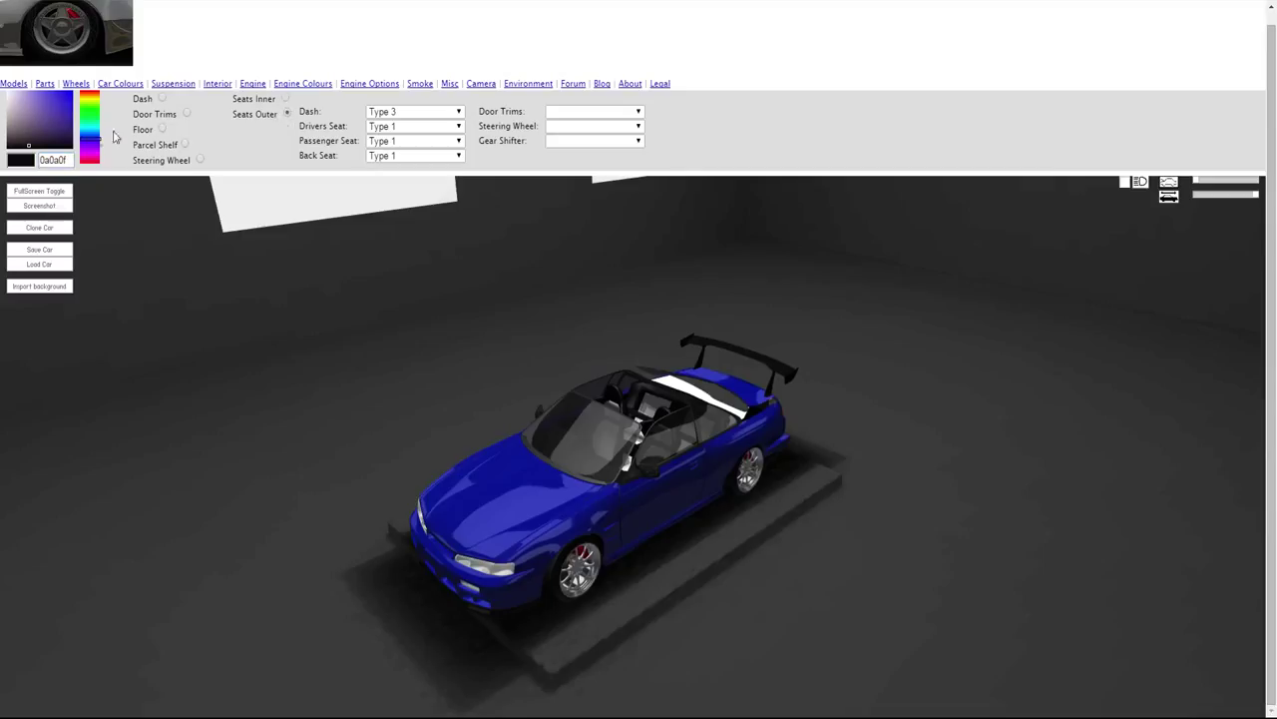
- Recolour the outer part of the seats, trying dark blue 0e0e7c and settling on dark grey 4b4b4c
{"action": "left_click", "coordinate": [57, 126]}
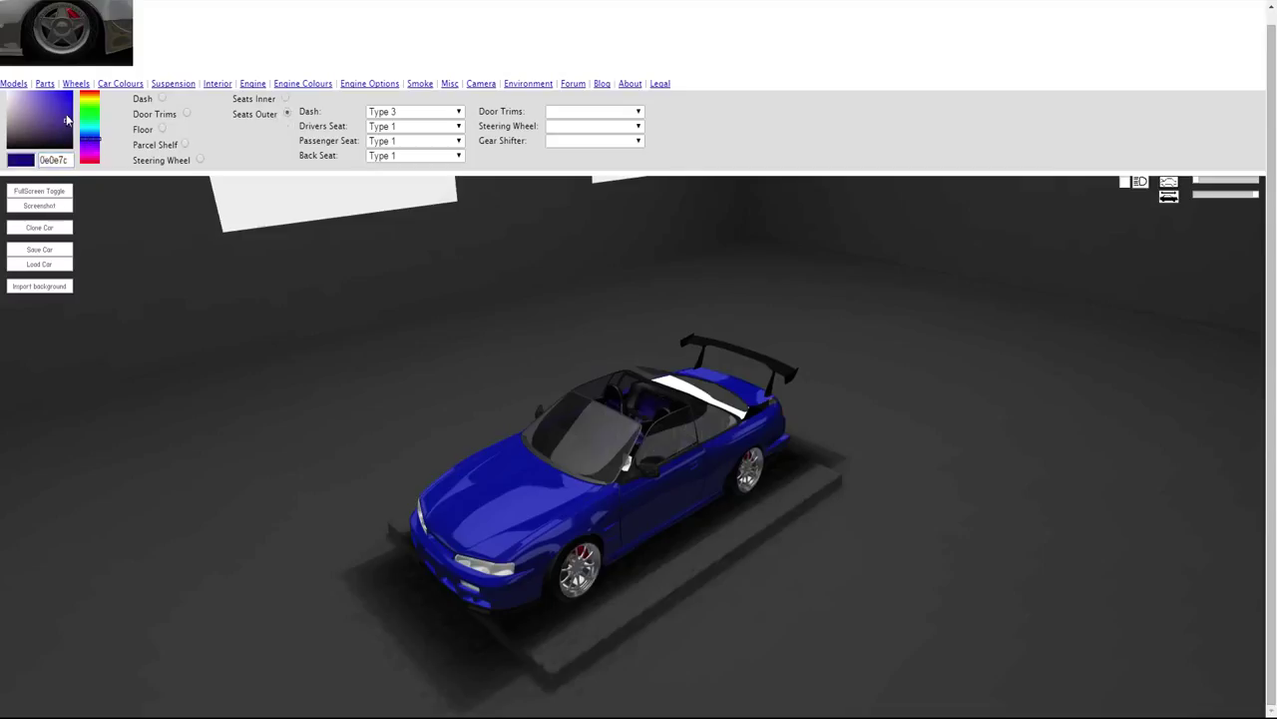
{"action": "left_click_drag", "start_coordinate": [276, 192], "coordinate": [262, 168]}
{"action": "left_click", "coordinate": [12, 131]}
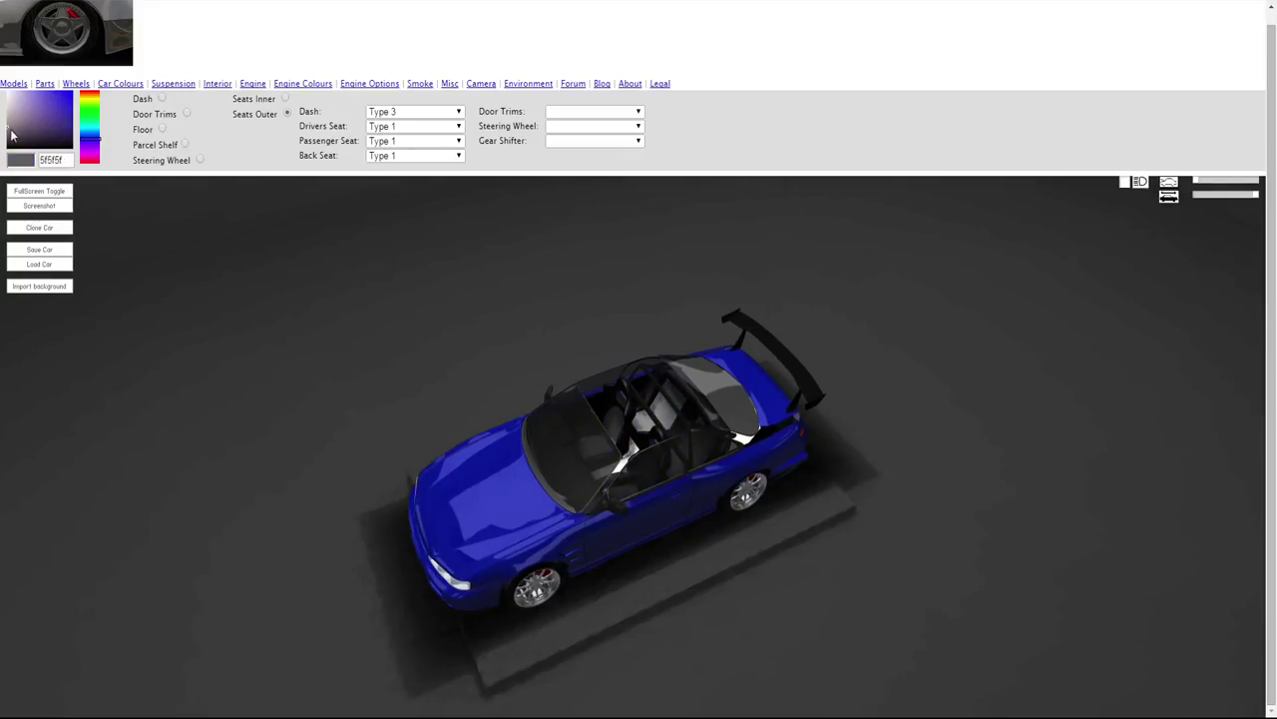
{"action": "left_click_drag", "start_coordinate": [149, 214], "coordinate": [1164, 265]}
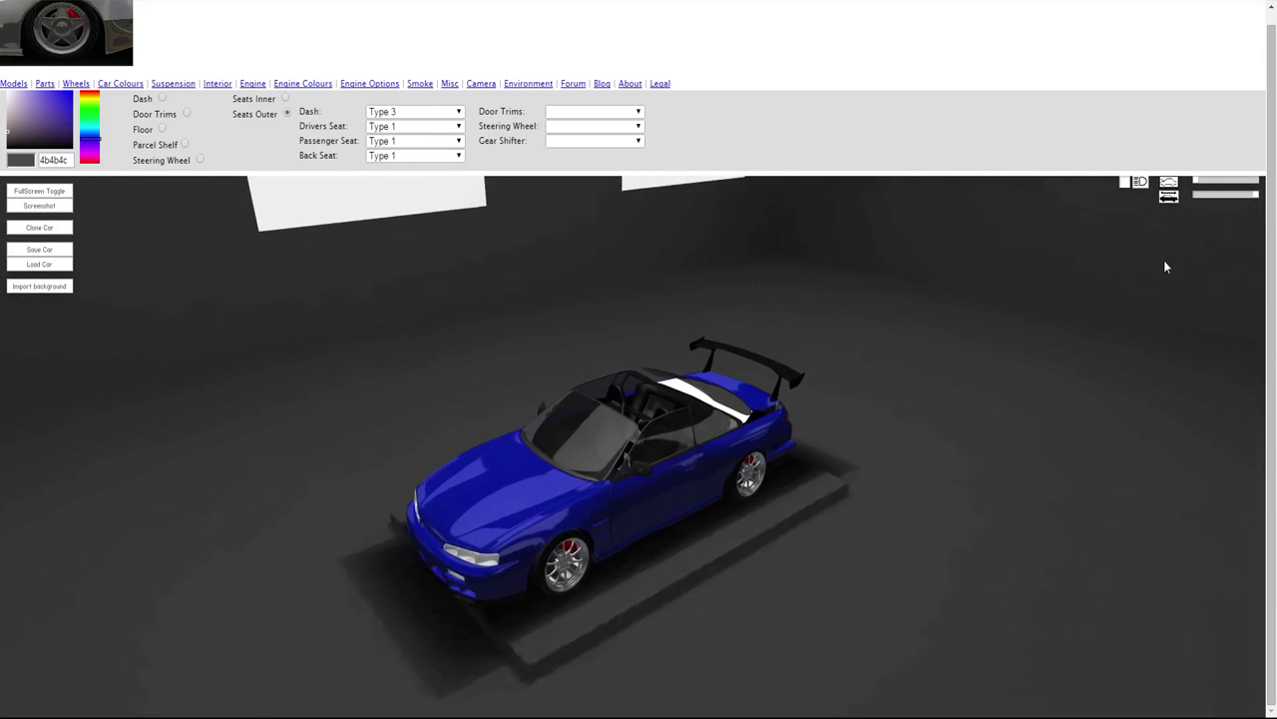
- Set the door trims to Type 1 and view them through the car's side
{"action": "left_click_drag", "start_coordinate": [969, 385], "coordinate": [1095, 349]}
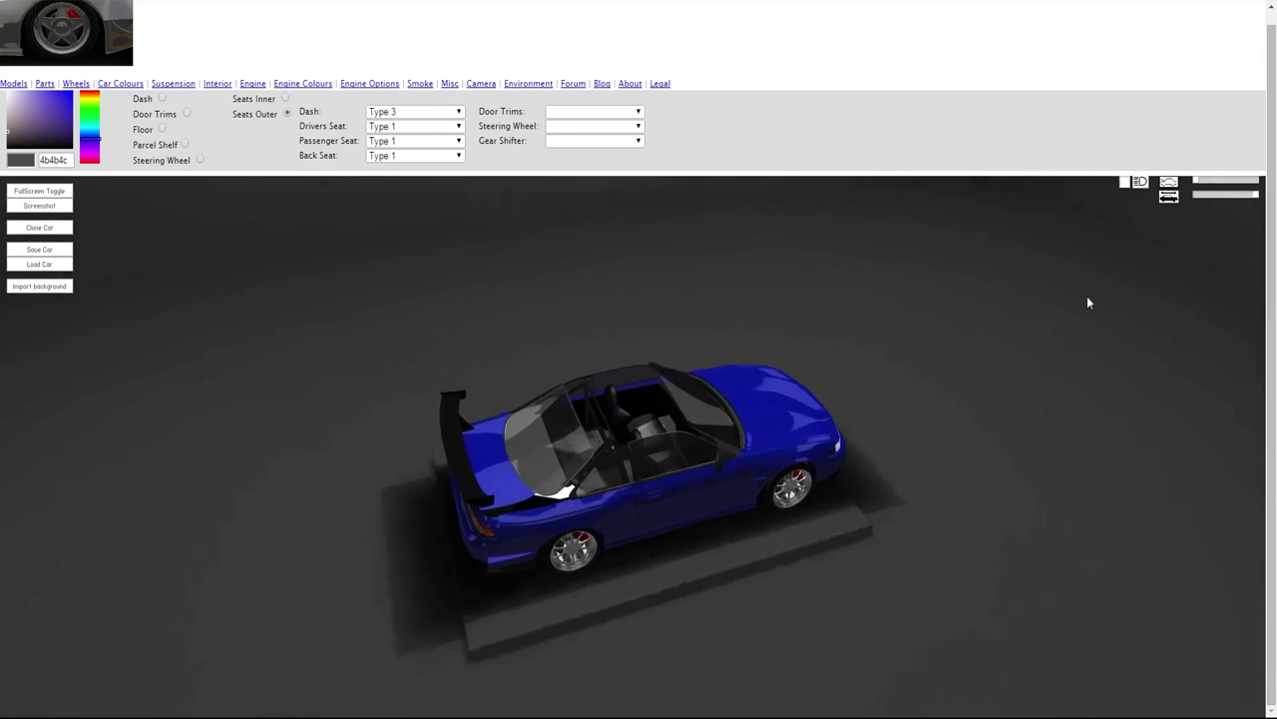
{"action": "left_click", "coordinate": [583, 112]}
{"action": "left_click", "coordinate": [577, 127]}
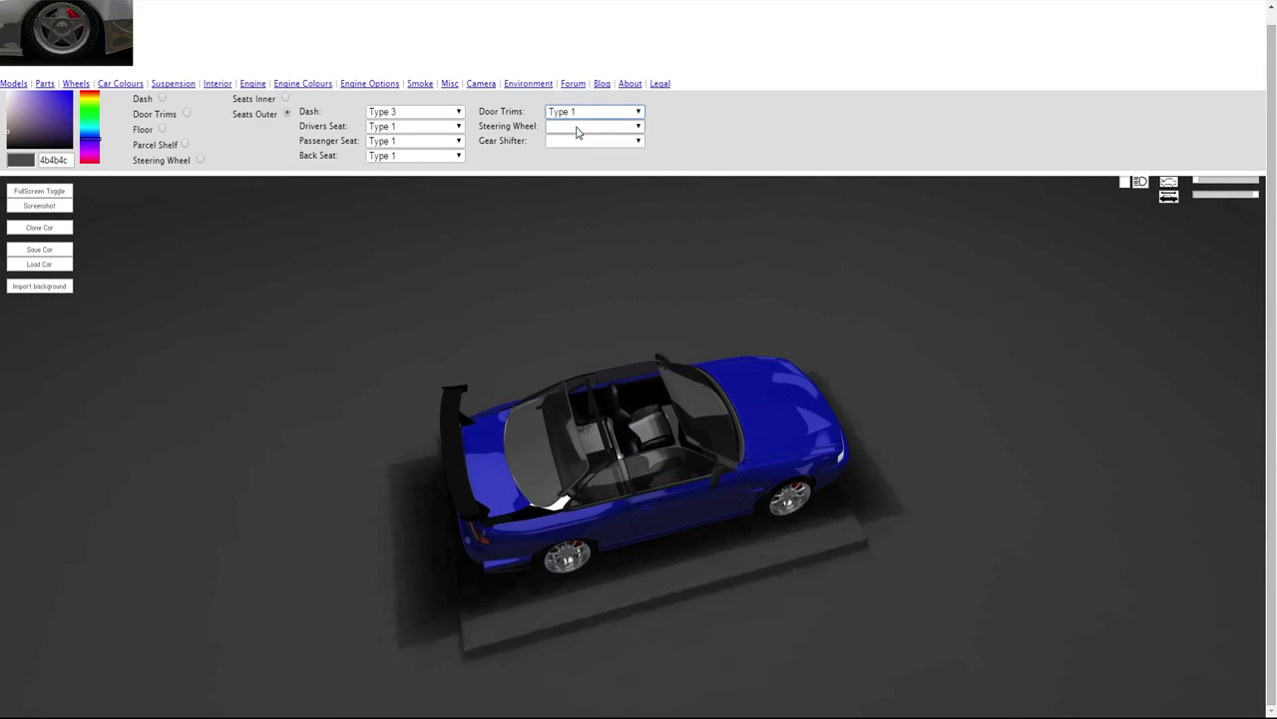
{"action": "left_click_drag", "start_coordinate": [756, 249], "coordinate": [755, 288]}
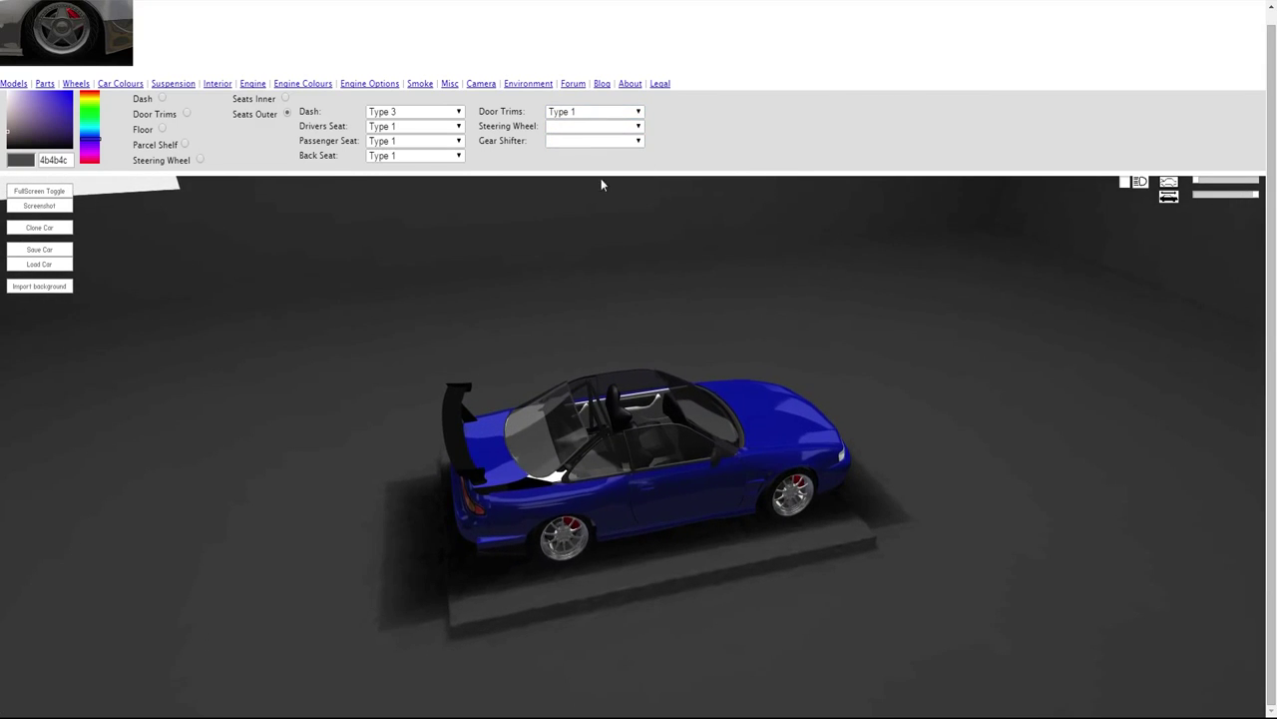
- Preview the door trims as Type 2, Type 3, Type 4 and Type 5, and return them to Type 1
{"action": "left_click", "coordinate": [578, 113]}
{"action": "left_click", "coordinate": [575, 142]}
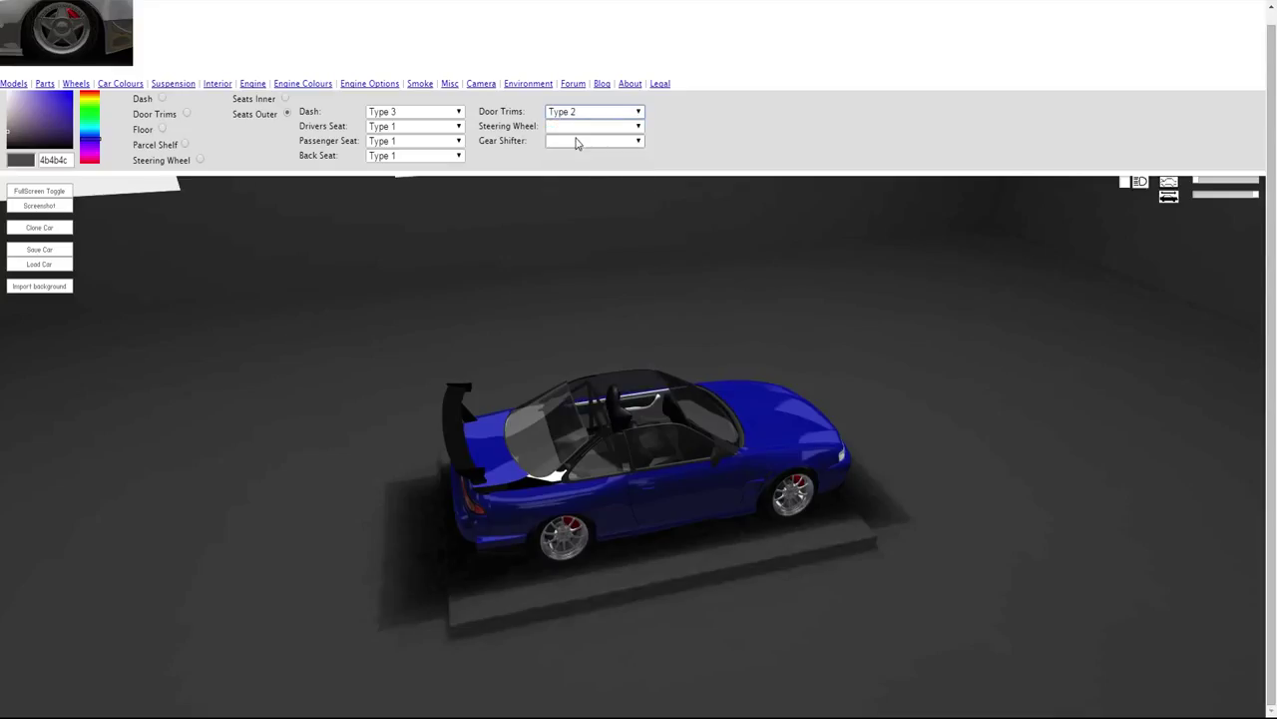
{"action": "left_click", "coordinate": [584, 111]}
{"action": "left_click", "coordinate": [576, 152]}
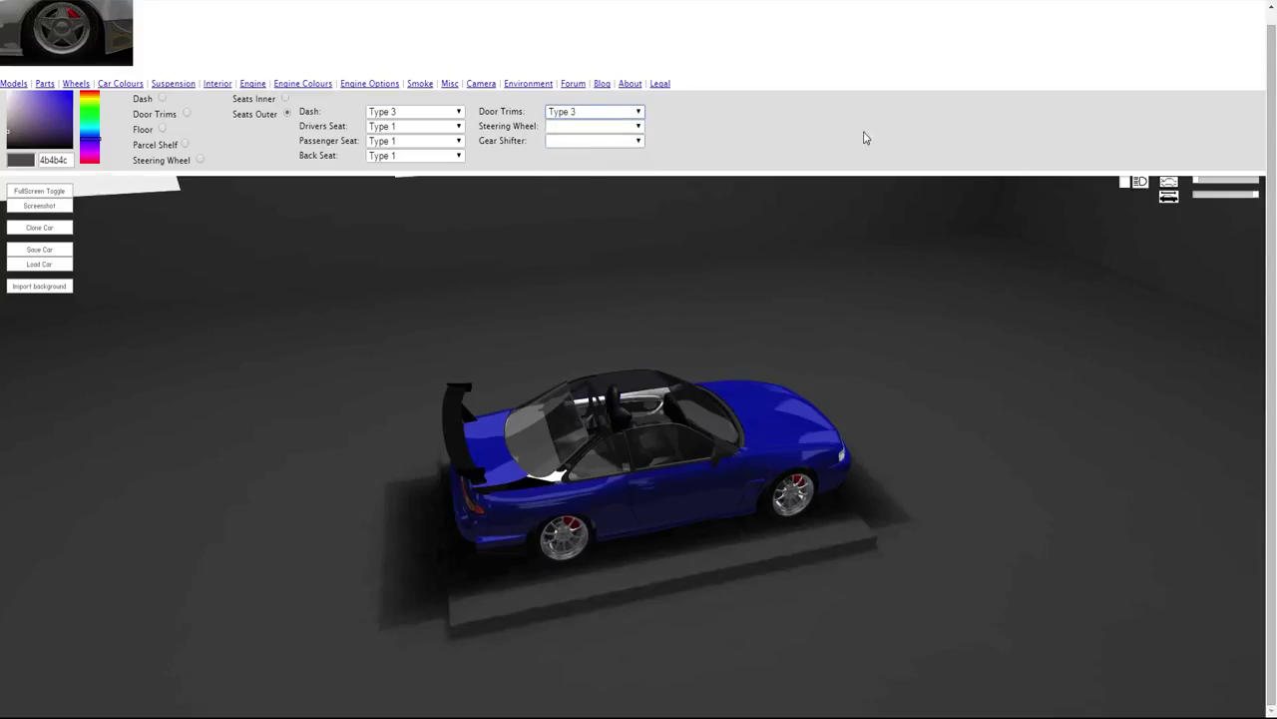
{"action": "key", "text": "Down"}
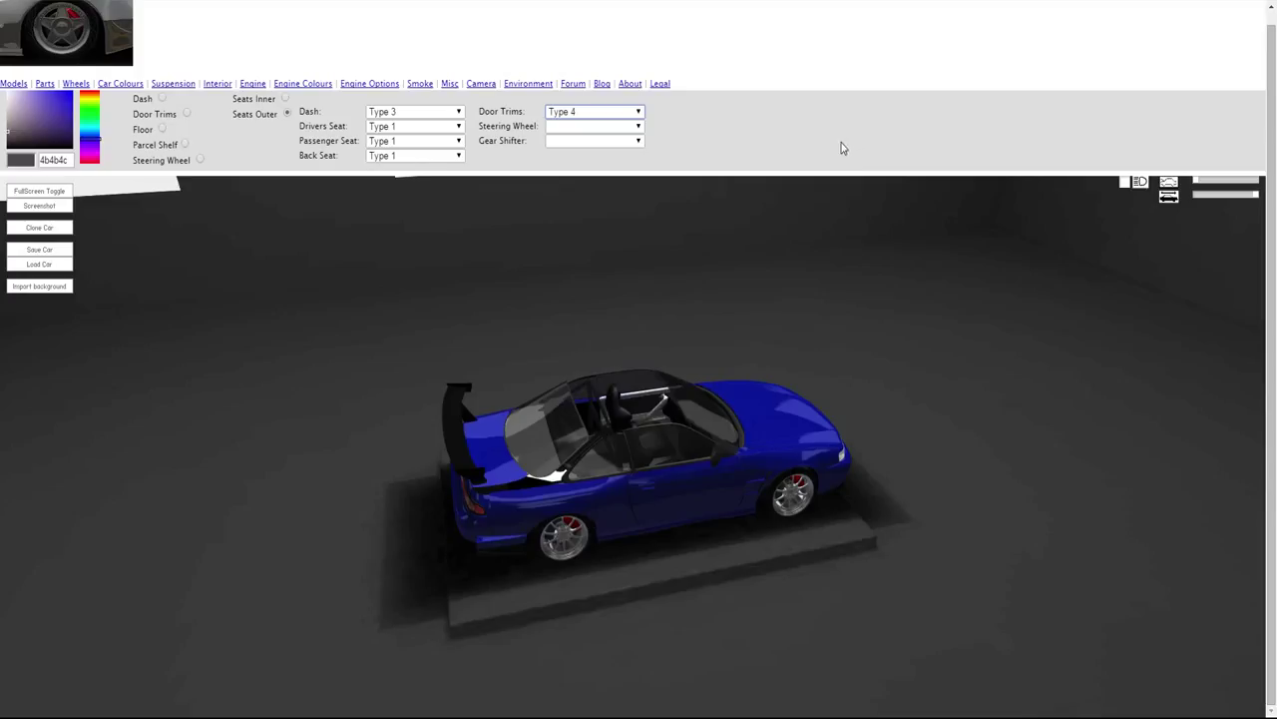
{"action": "key", "text": "Down"}
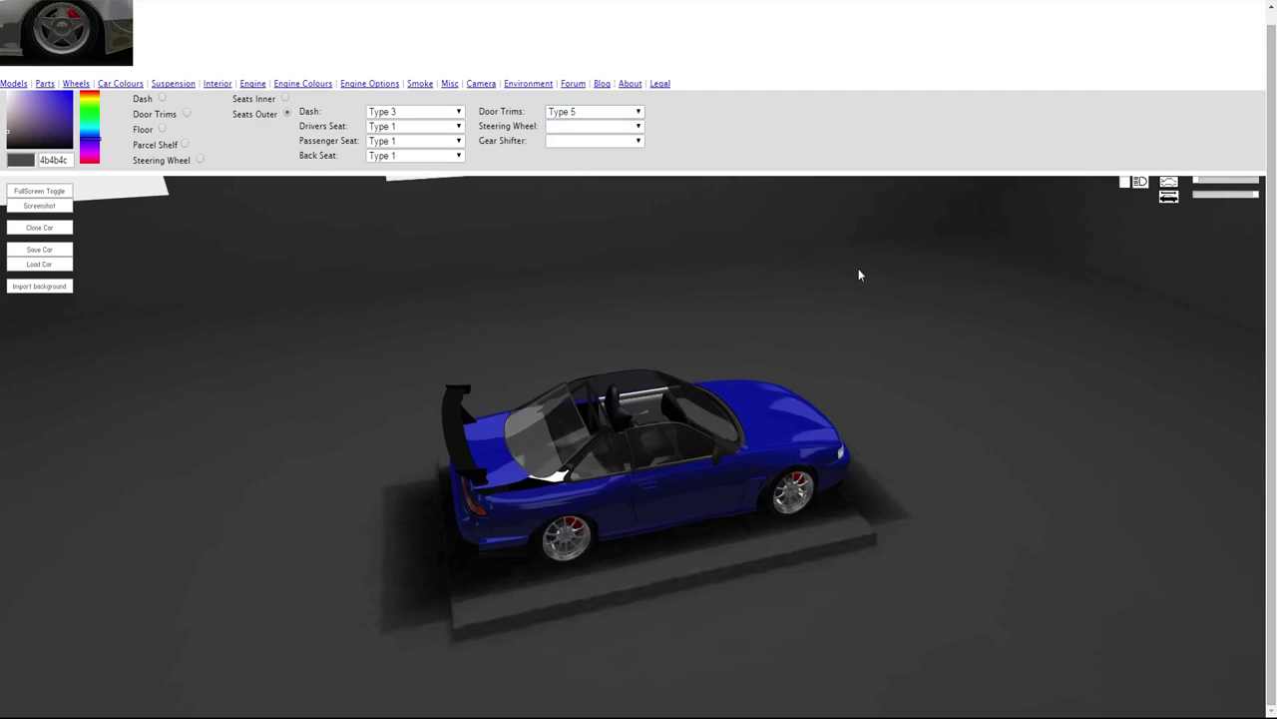
{"action": "left_click_drag", "start_coordinate": [858, 269], "coordinate": [1186, 257]}
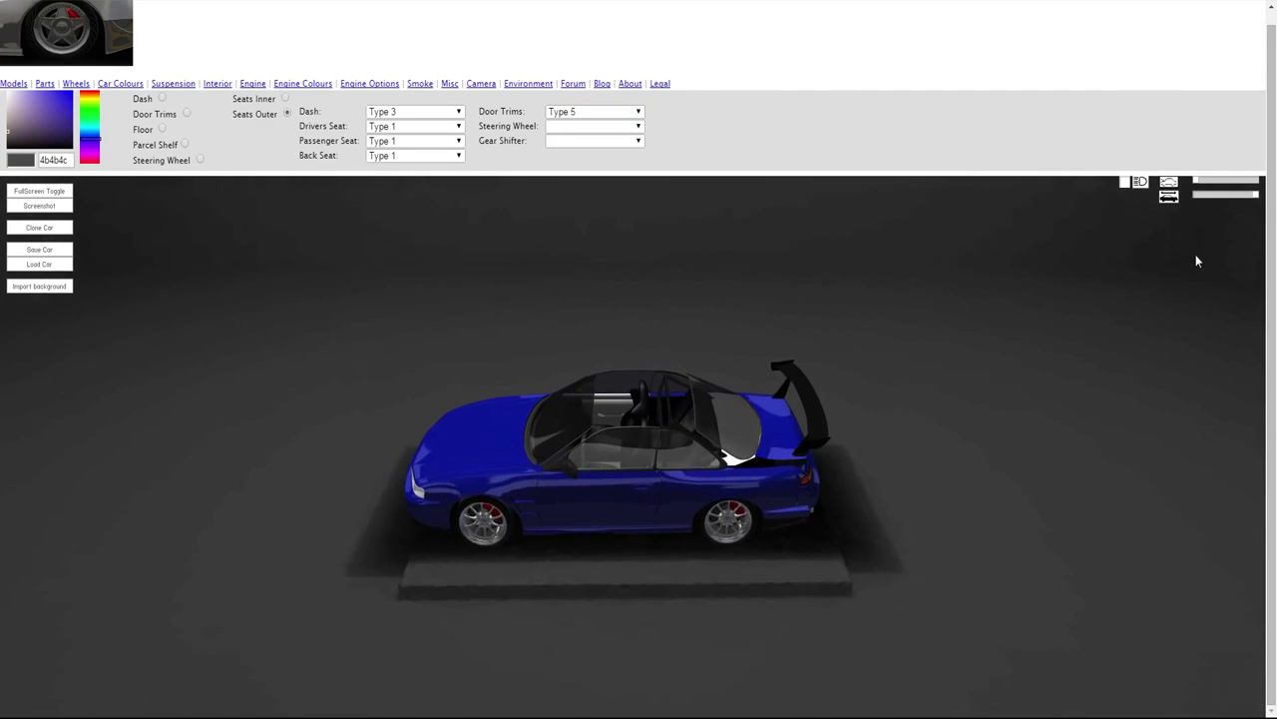
{"action": "left_click", "coordinate": [613, 117]}
{"action": "left_click", "coordinate": [591, 125]}
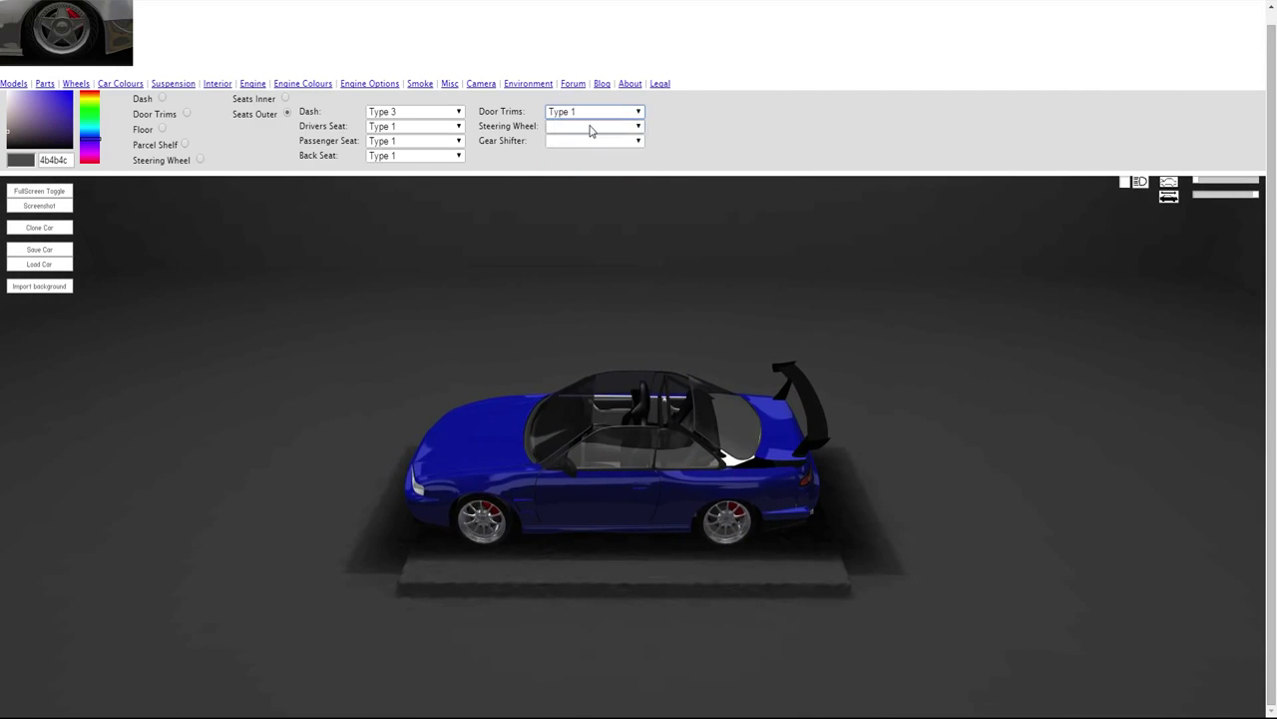
{"action": "left_click_drag", "start_coordinate": [652, 263], "coordinate": [721, 294]}
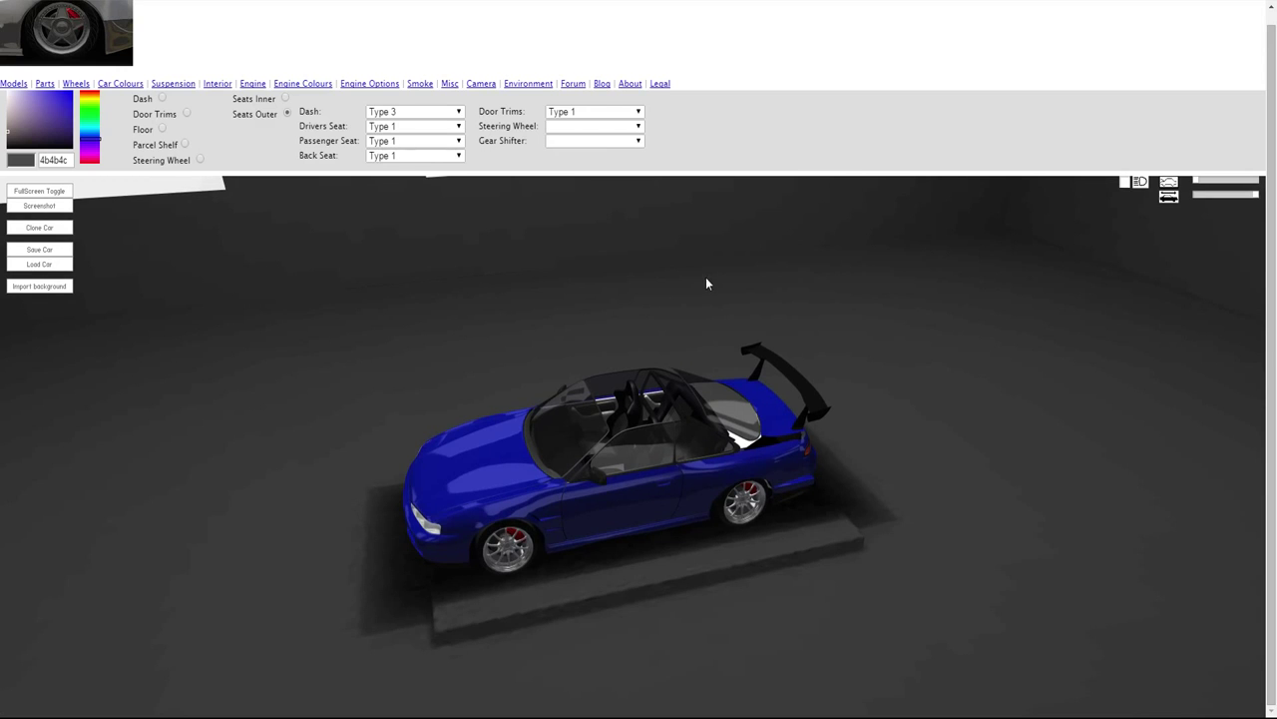
- Try the Type 2 and Type 3 door trims again to compare them from different sides of the car
{"action": "left_click", "coordinate": [575, 113]}
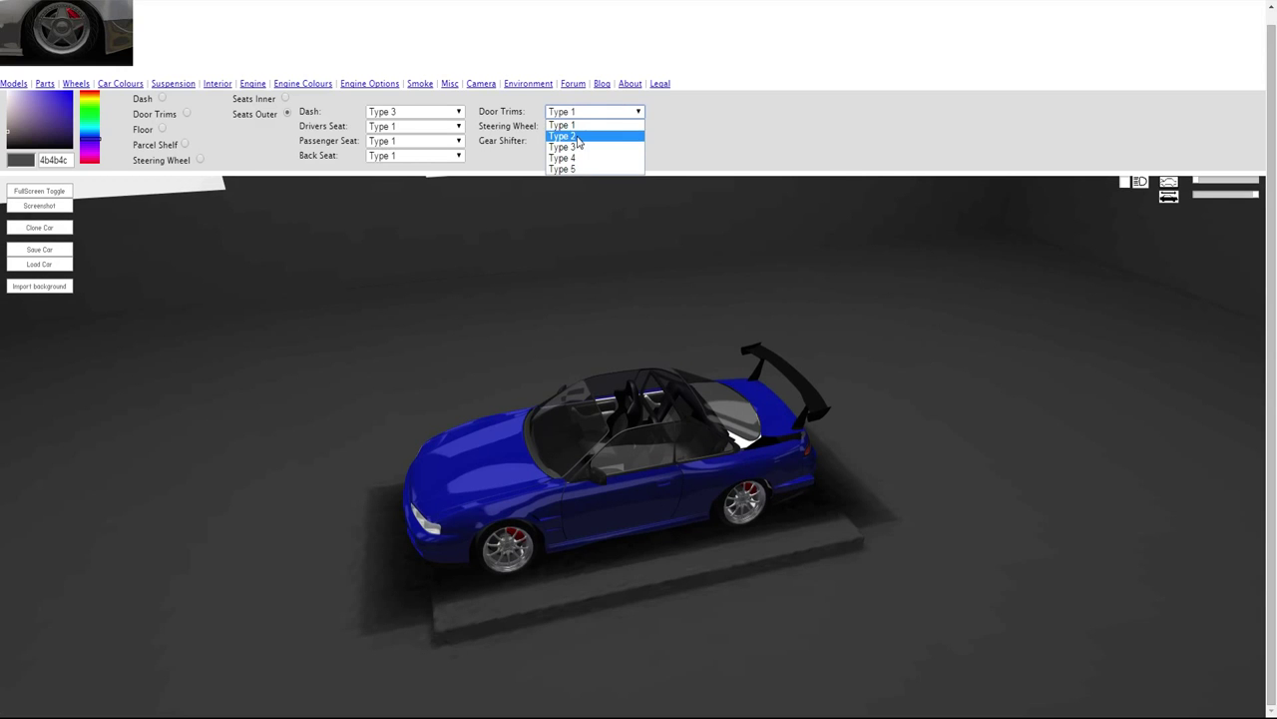
{"action": "left_click", "coordinate": [567, 136]}
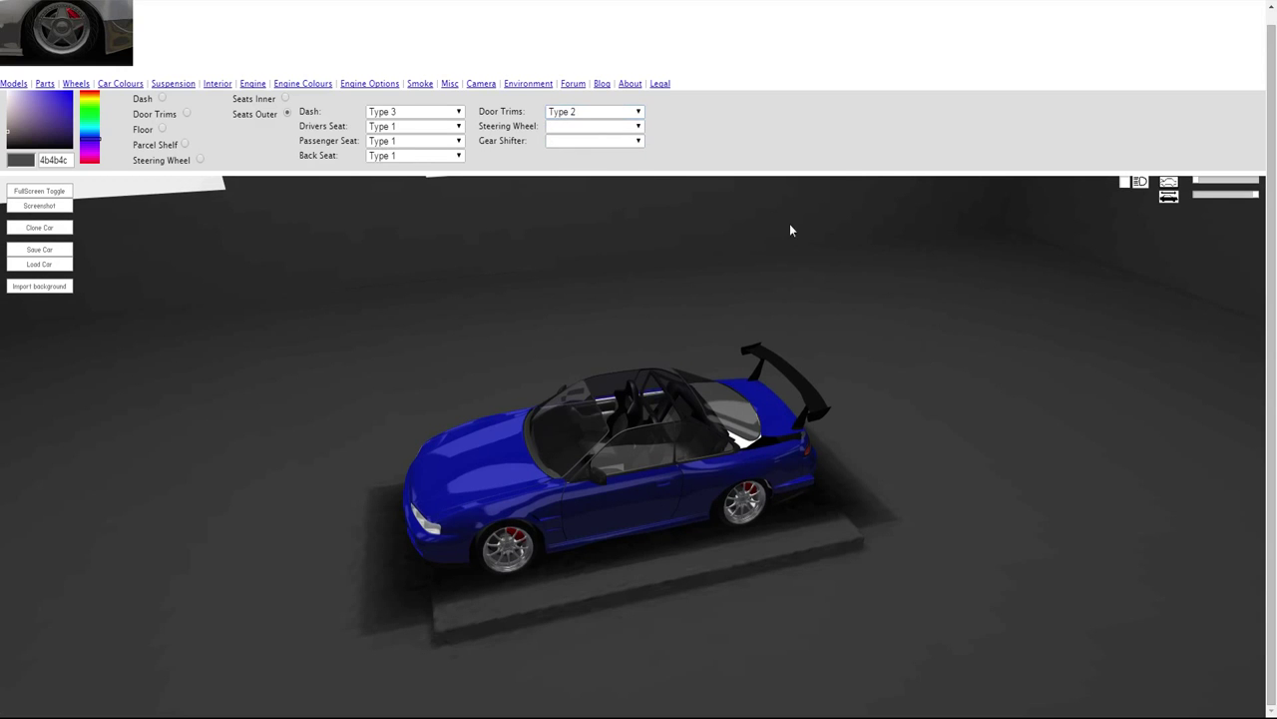
{"action": "left_click", "coordinate": [579, 111]}
{"action": "left_click", "coordinate": [573, 149]}
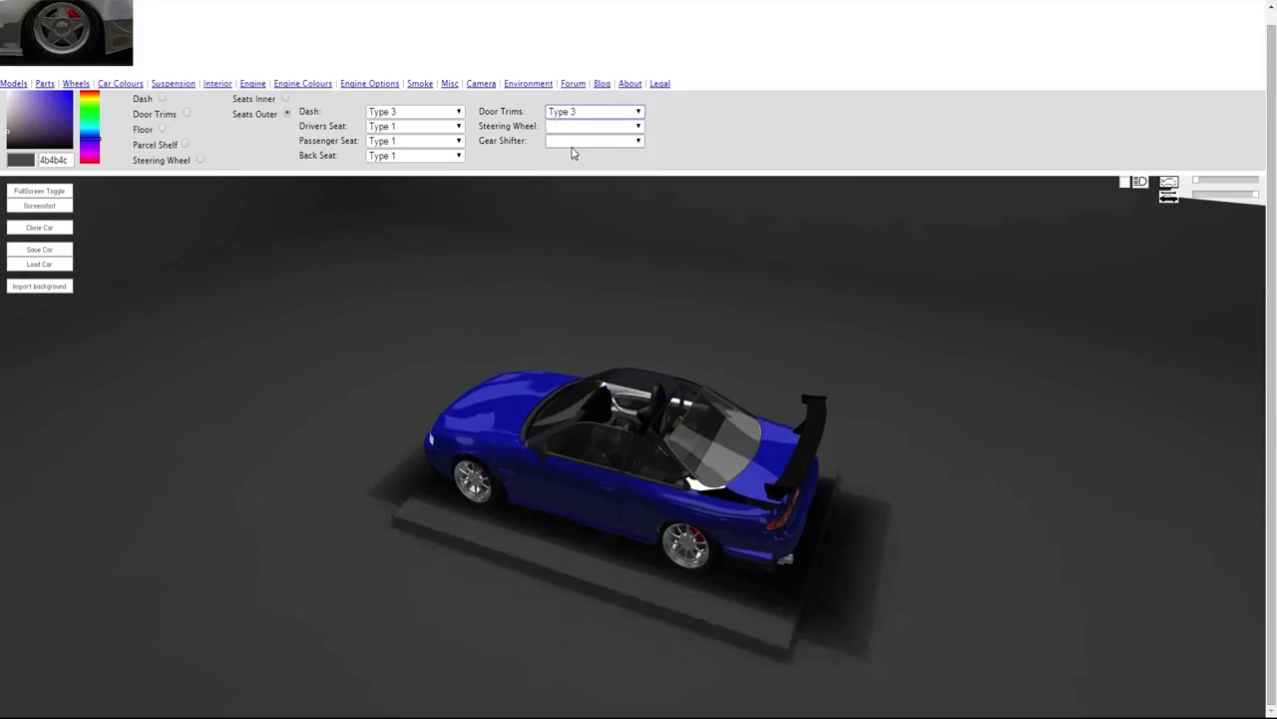
- Restore the door trims to Type 1 and colour them near-black 0a0a0f
{"action": "left_click", "coordinate": [577, 114]}
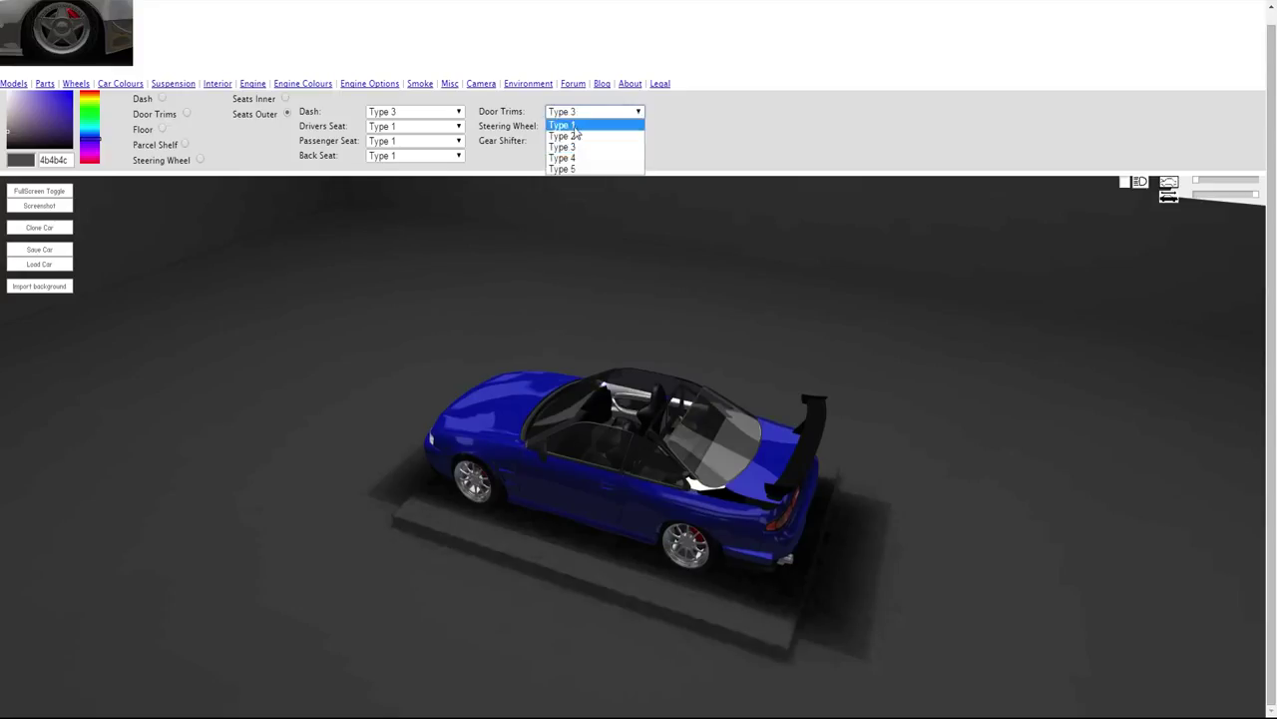
{"action": "left_click", "coordinate": [576, 123]}
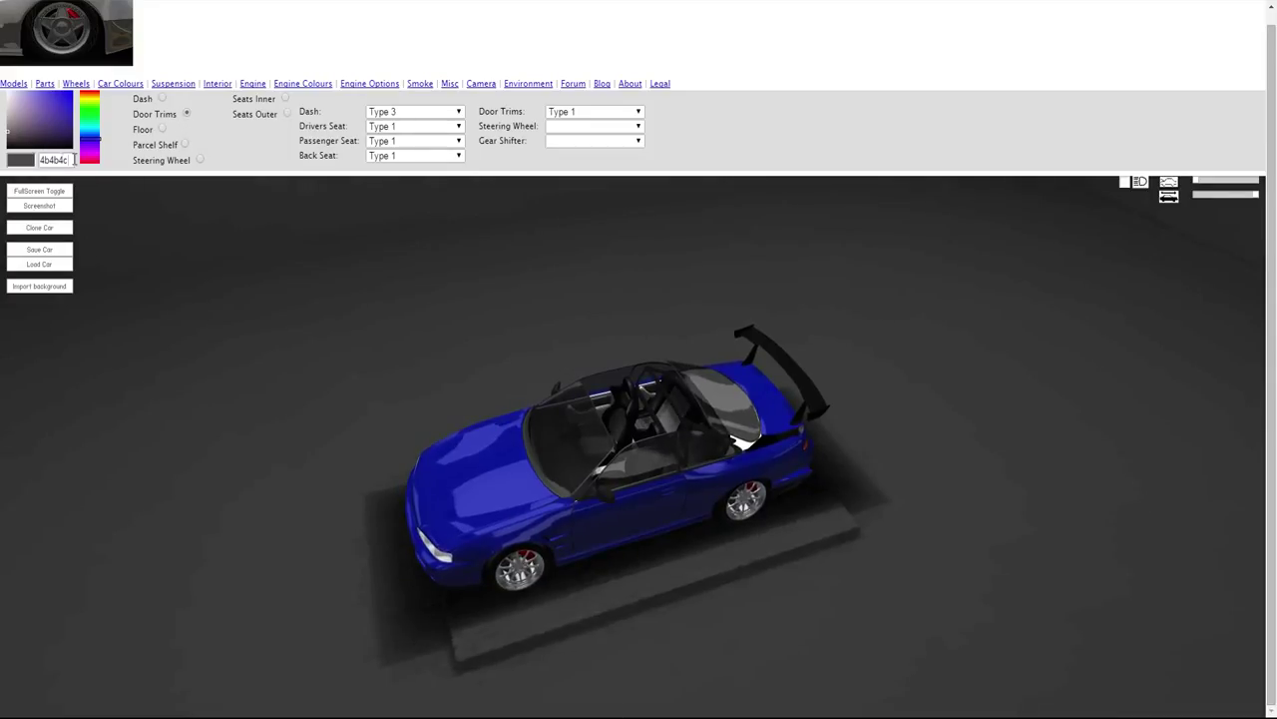
{"action": "type", "text": "0a0a0f"}
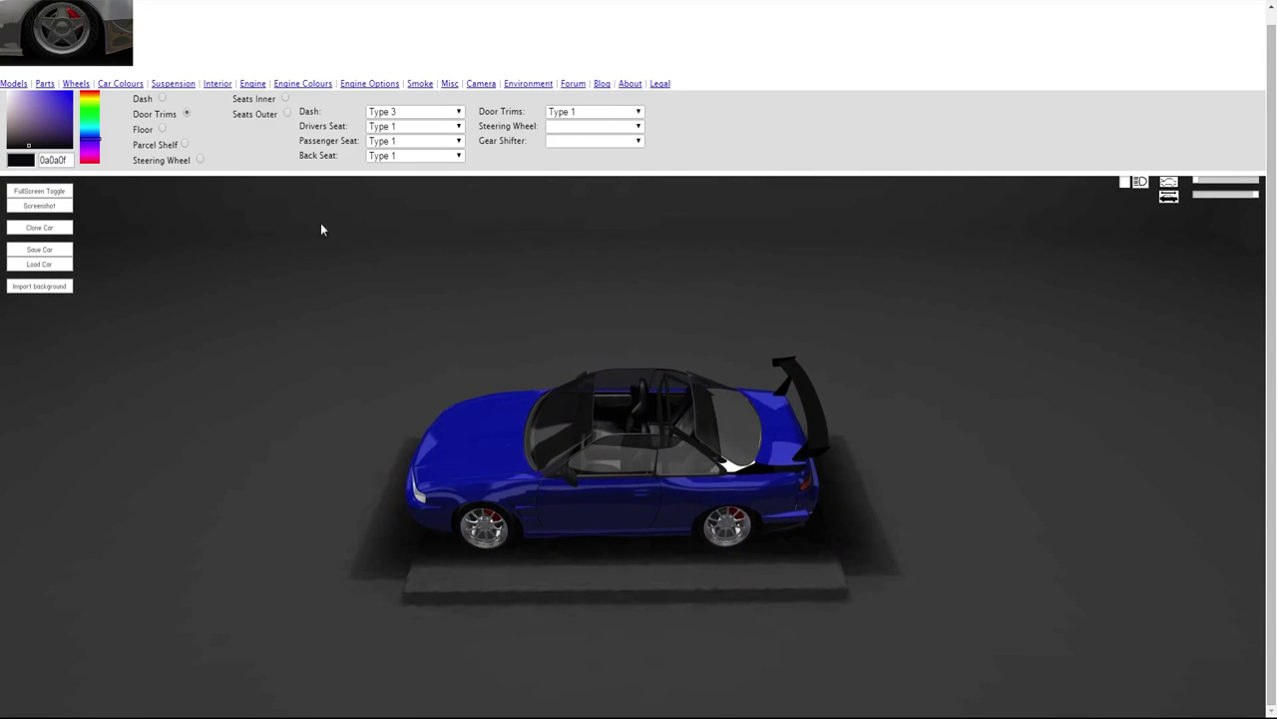
- Try steering wheel Types 1, 2 and 3, settle on Type 4 and view it inside the car
{"action": "left_click", "coordinate": [585, 127]}
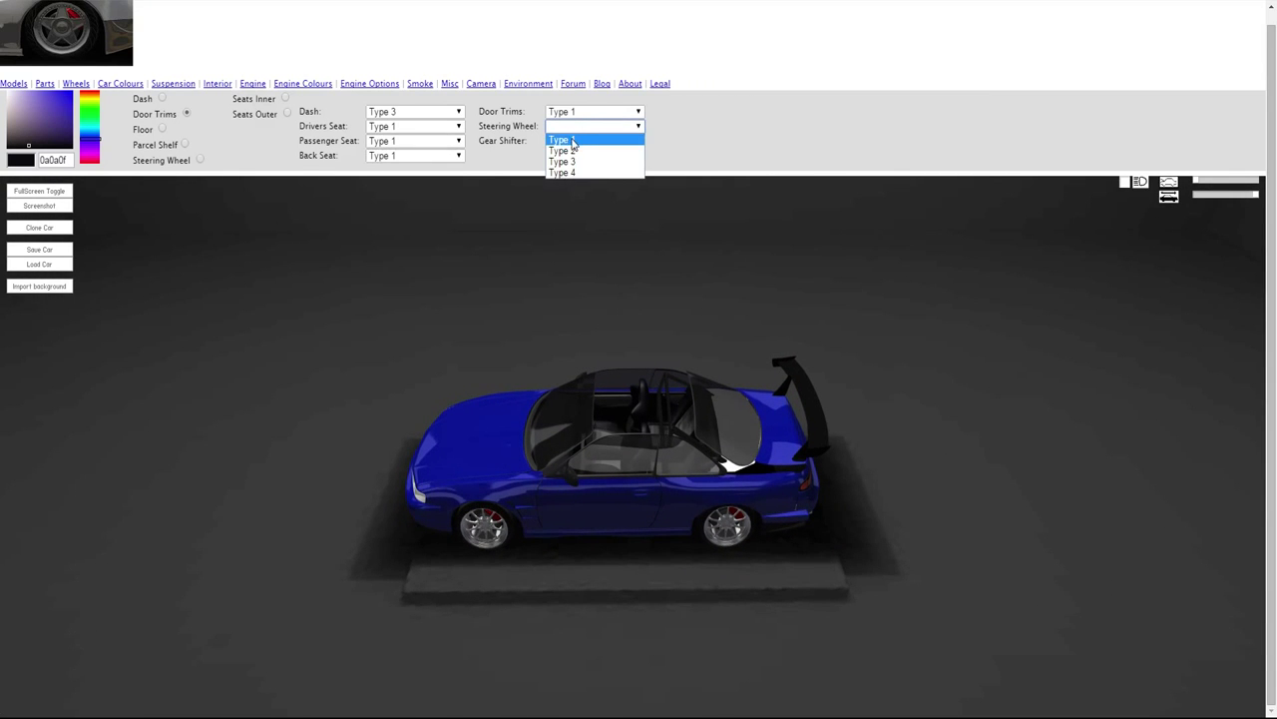
{"action": "left_click", "coordinate": [572, 140]}
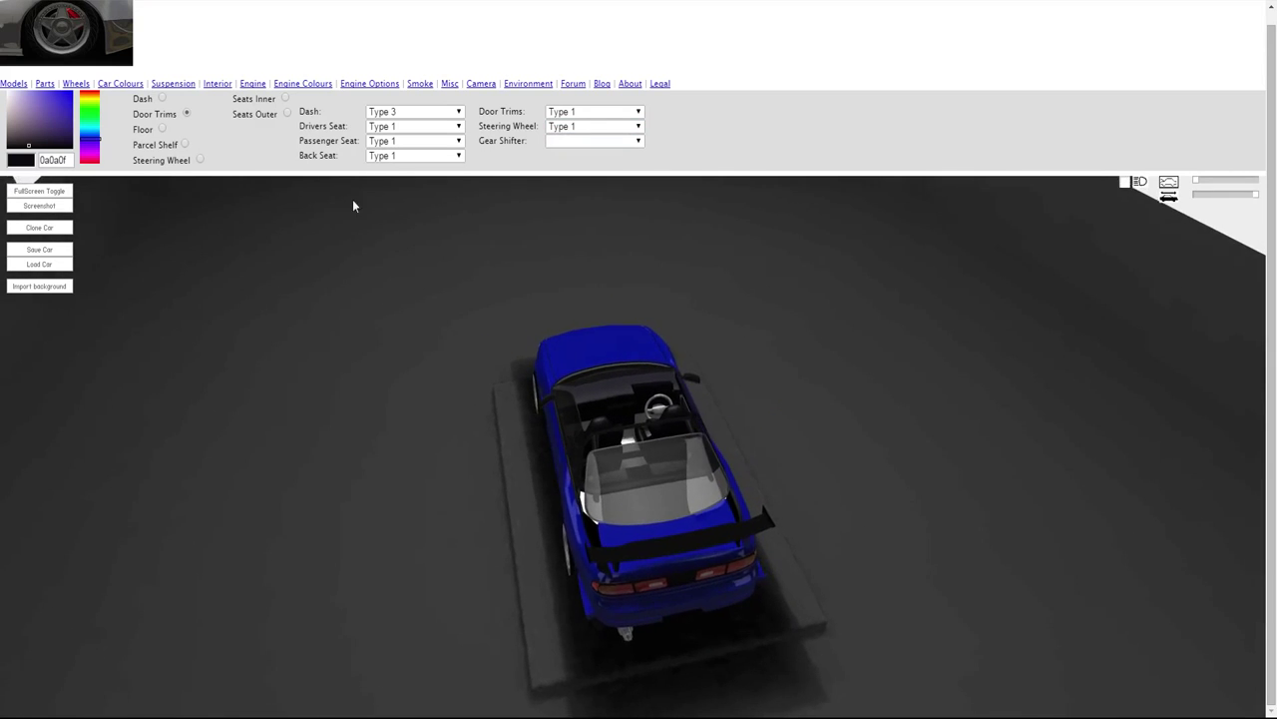
{"action": "left_click", "coordinate": [610, 126]}
{"action": "left_click", "coordinate": [596, 151]}
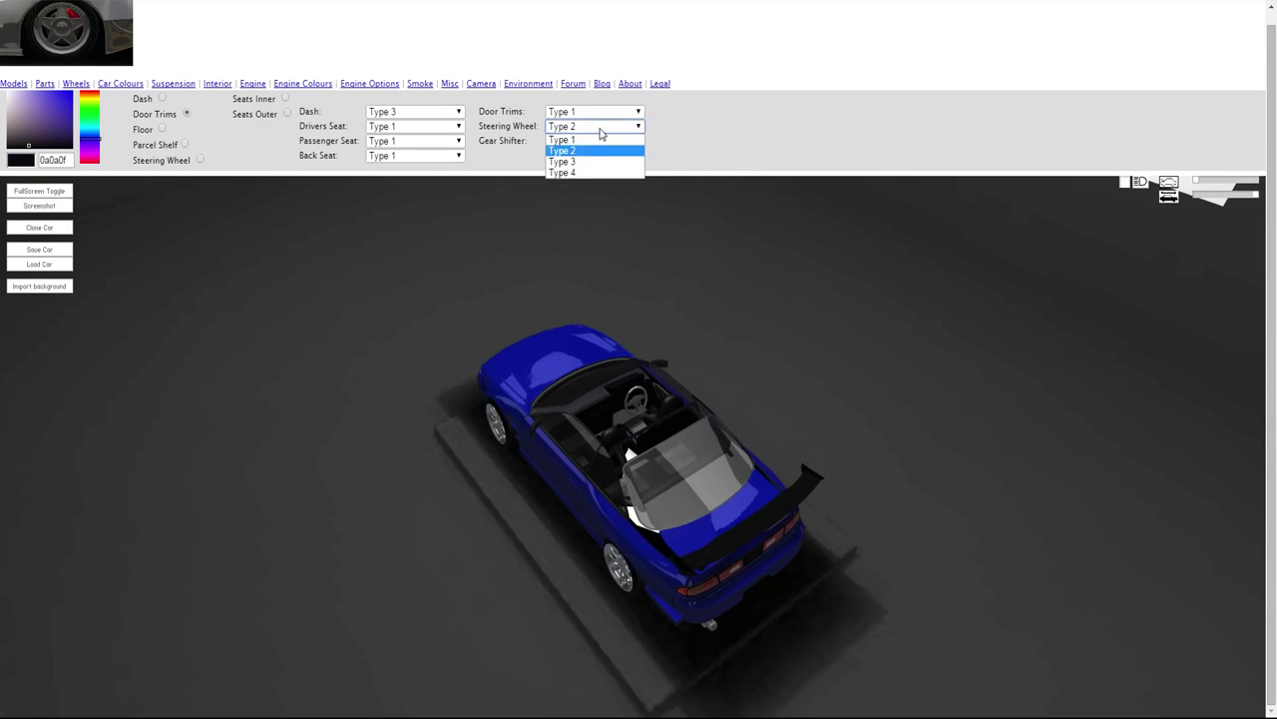
{"action": "left_click", "coordinate": [575, 162]}
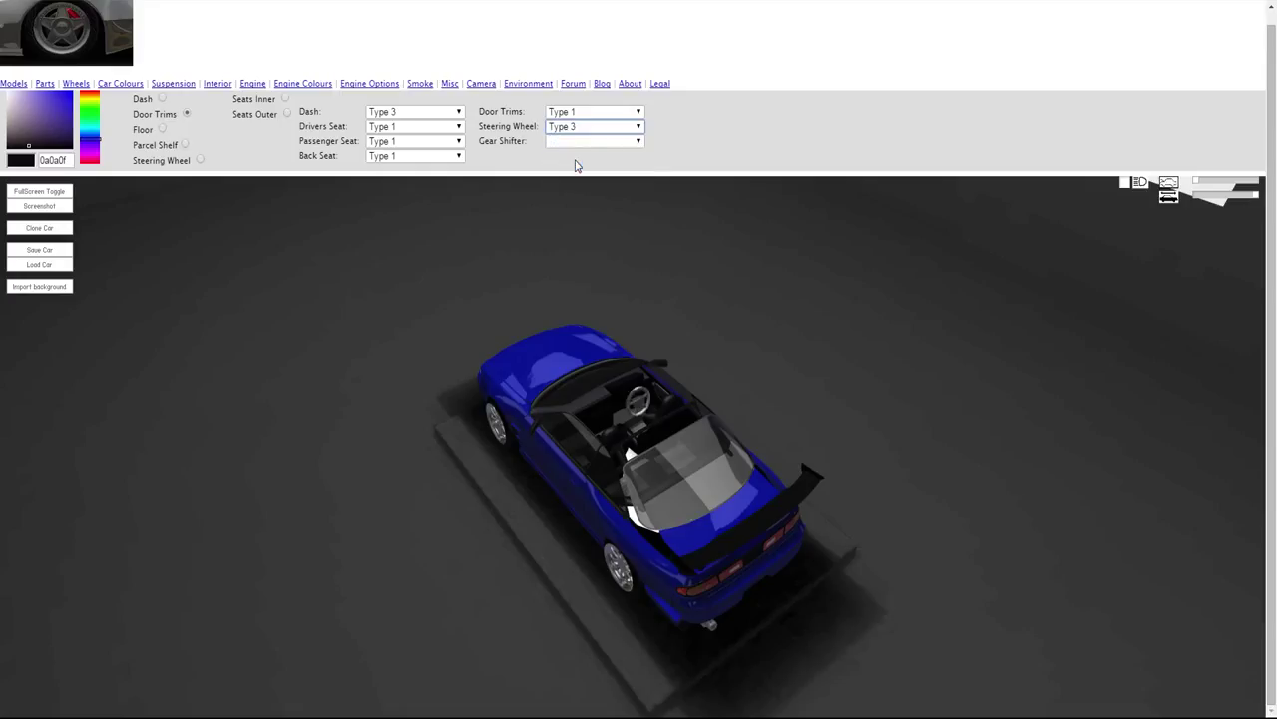
{"action": "left_click", "coordinate": [582, 141]}
{"action": "left_click", "coordinate": [582, 139]}
{"action": "left_click", "coordinate": [579, 127]}
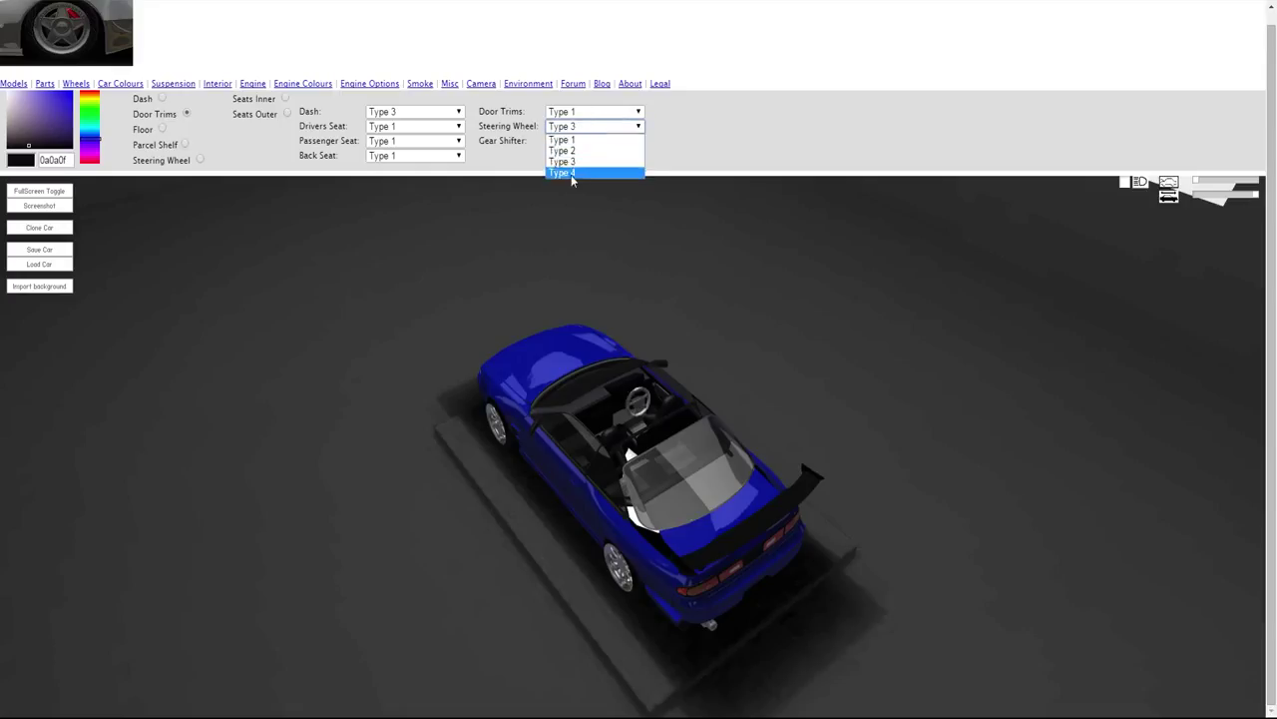
{"action": "left_click", "coordinate": [571, 175]}
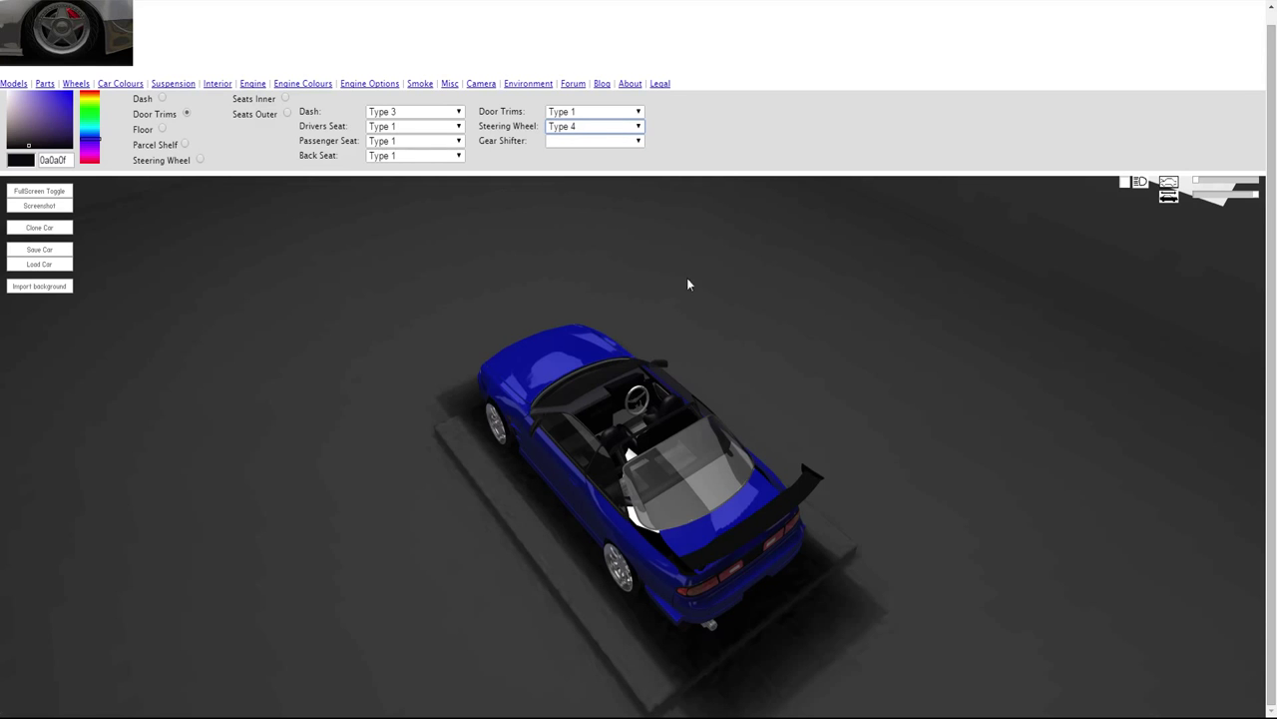
{"action": "left_click_drag", "start_coordinate": [686, 283], "coordinate": [759, 324]}
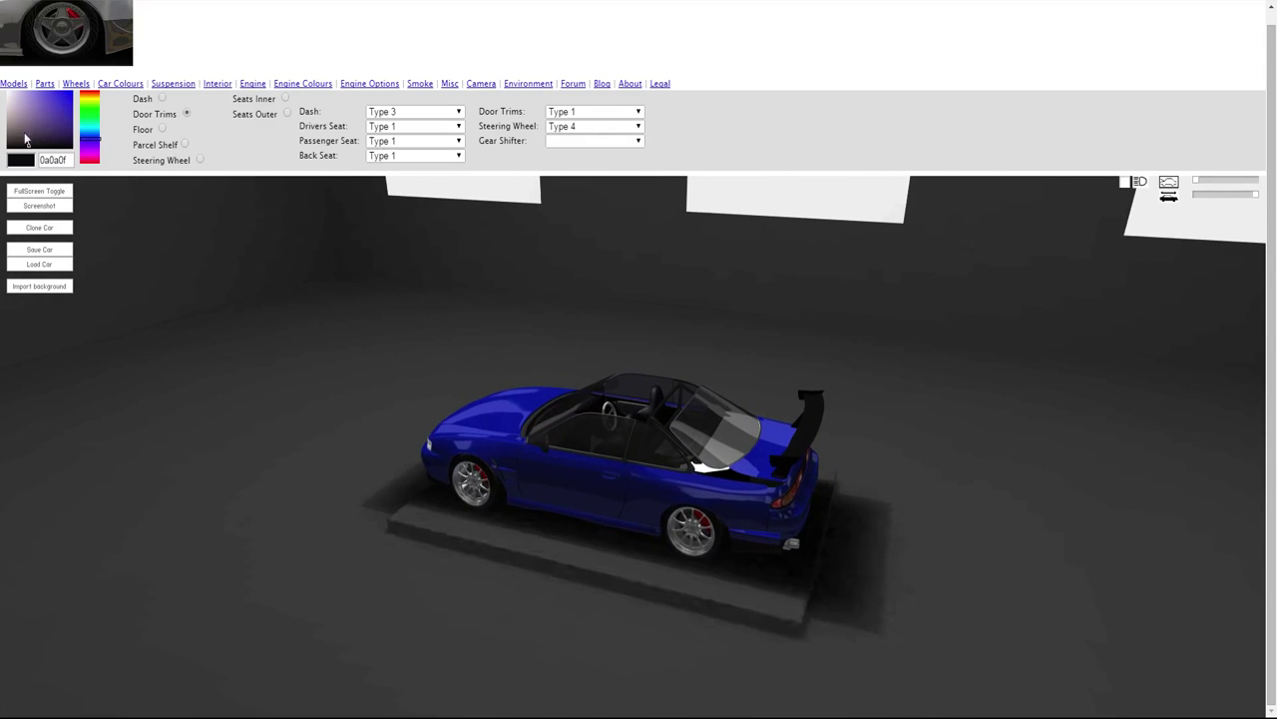
- Recolour the steering wheel, trying near-black 0a0a0f and settling on dark grey 191919
{"action": "left_click_drag", "start_coordinate": [14, 147], "coordinate": [12, 146]}
{"action": "double_click", "coordinate": [74, 160]}
{"action": "type", "text": "0a0a0f"}
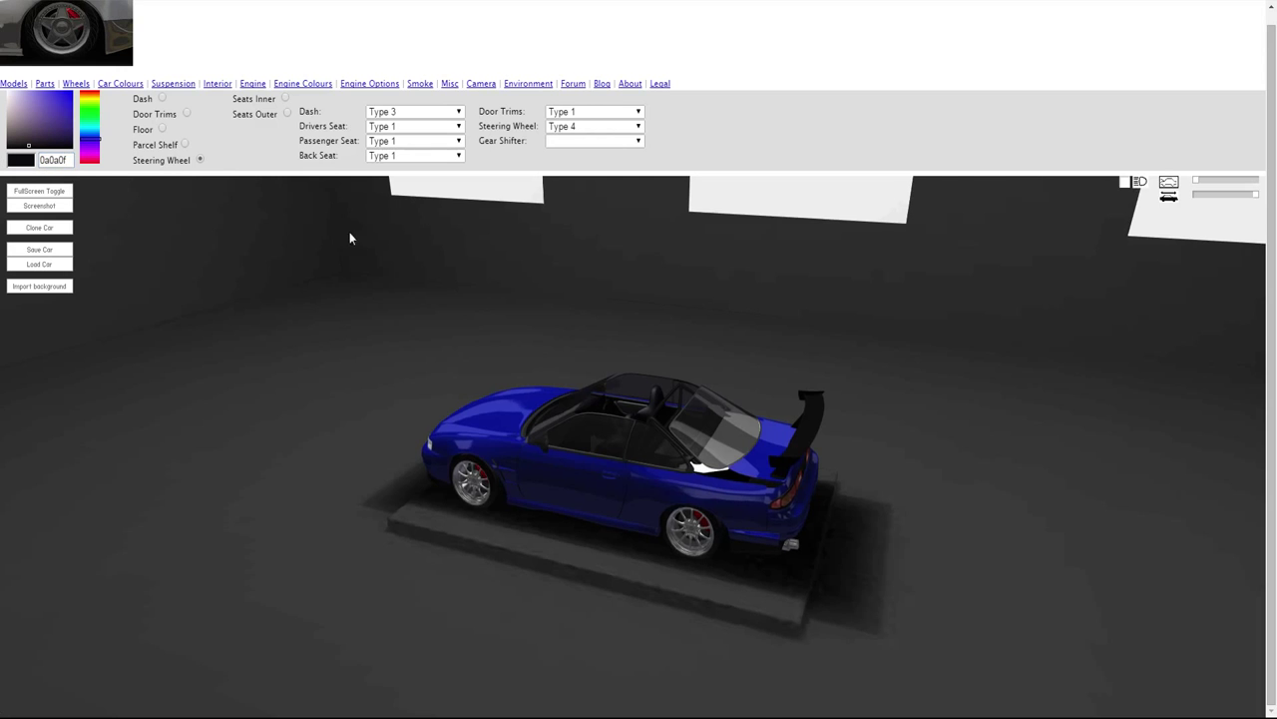
{"action": "left_click_drag", "start_coordinate": [349, 232], "coordinate": [247, 196]}
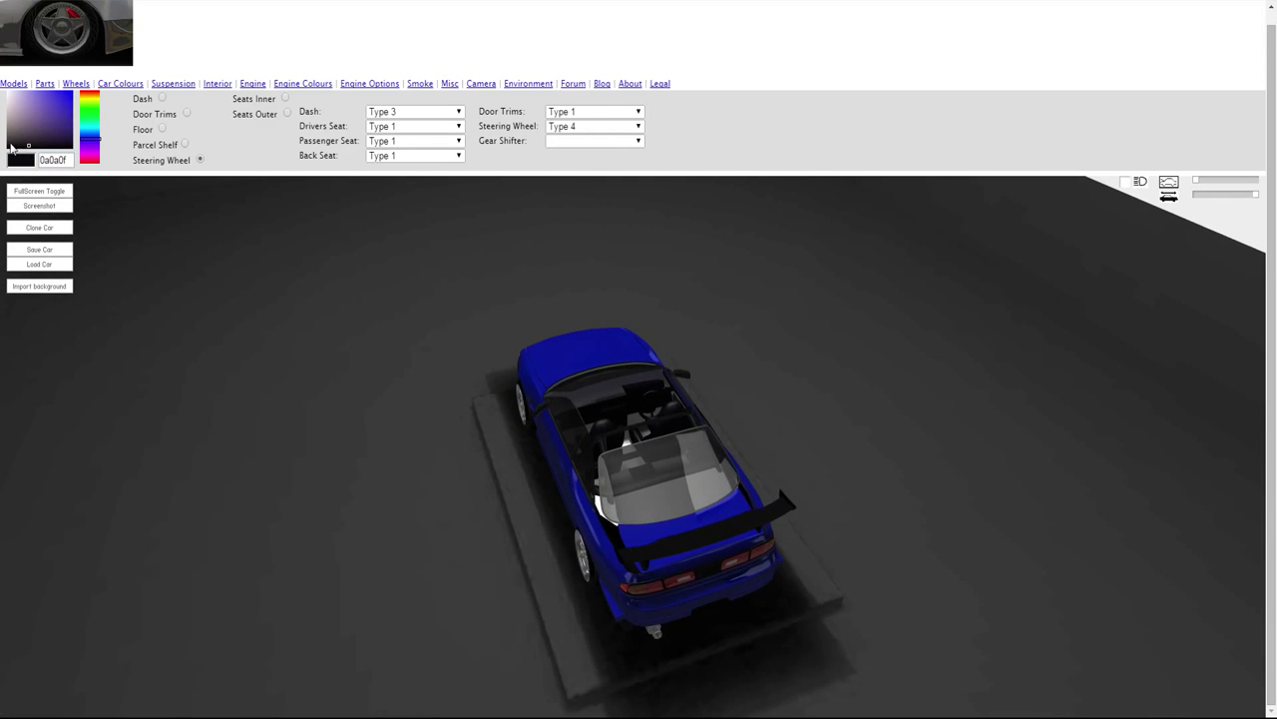
{"action": "left_click_drag", "start_coordinate": [12, 148], "coordinate": [9, 144]}
{"action": "left_click_drag", "start_coordinate": [137, 204], "coordinate": [1247, 246]}
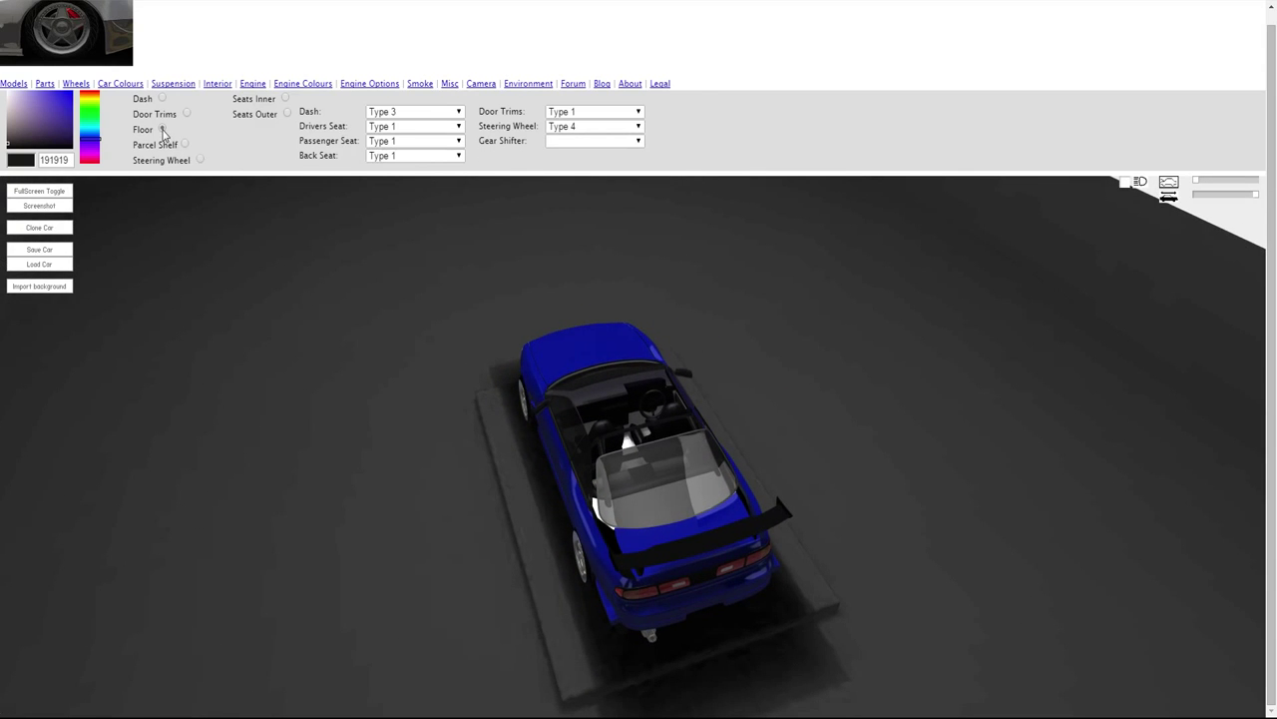
- Recolour the interior floor, trying greys 8e8e95, 525252 and 717172 and settling on dark grey 4c4c4c
{"action": "left_click_drag", "start_coordinate": [13, 137], "coordinate": [12, 120]}
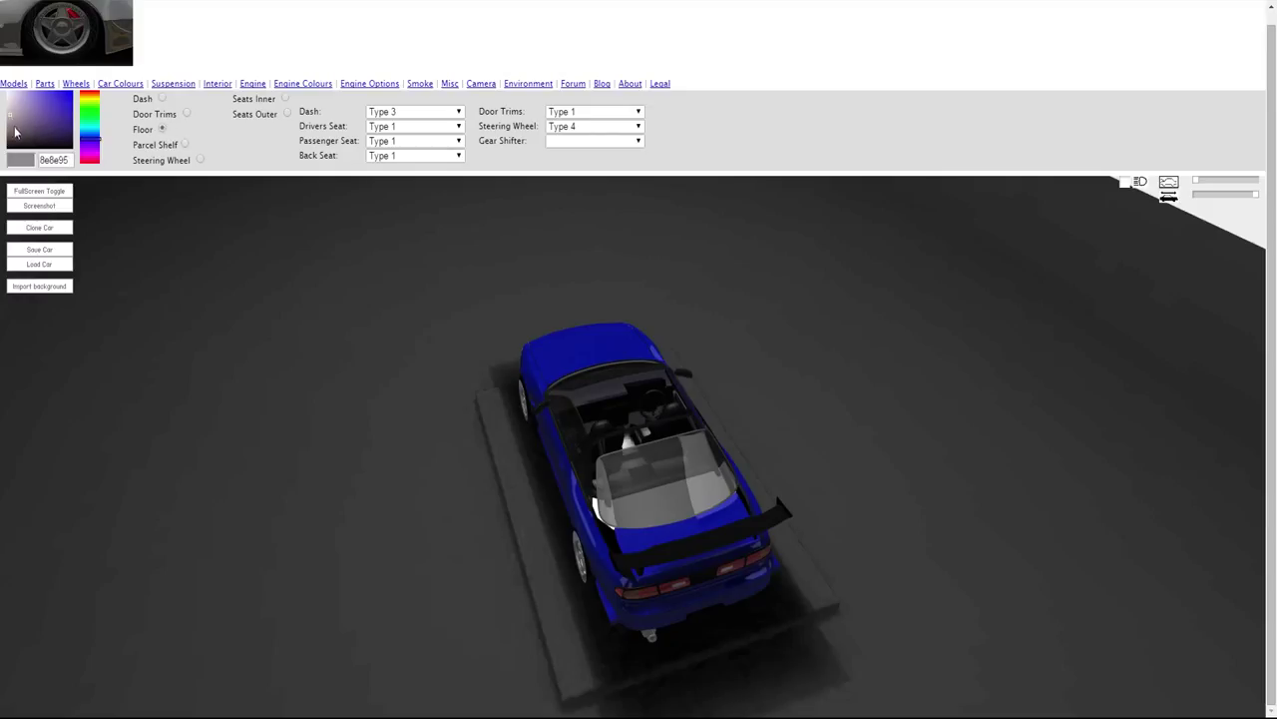
{"action": "left_click", "coordinate": [9, 137]}
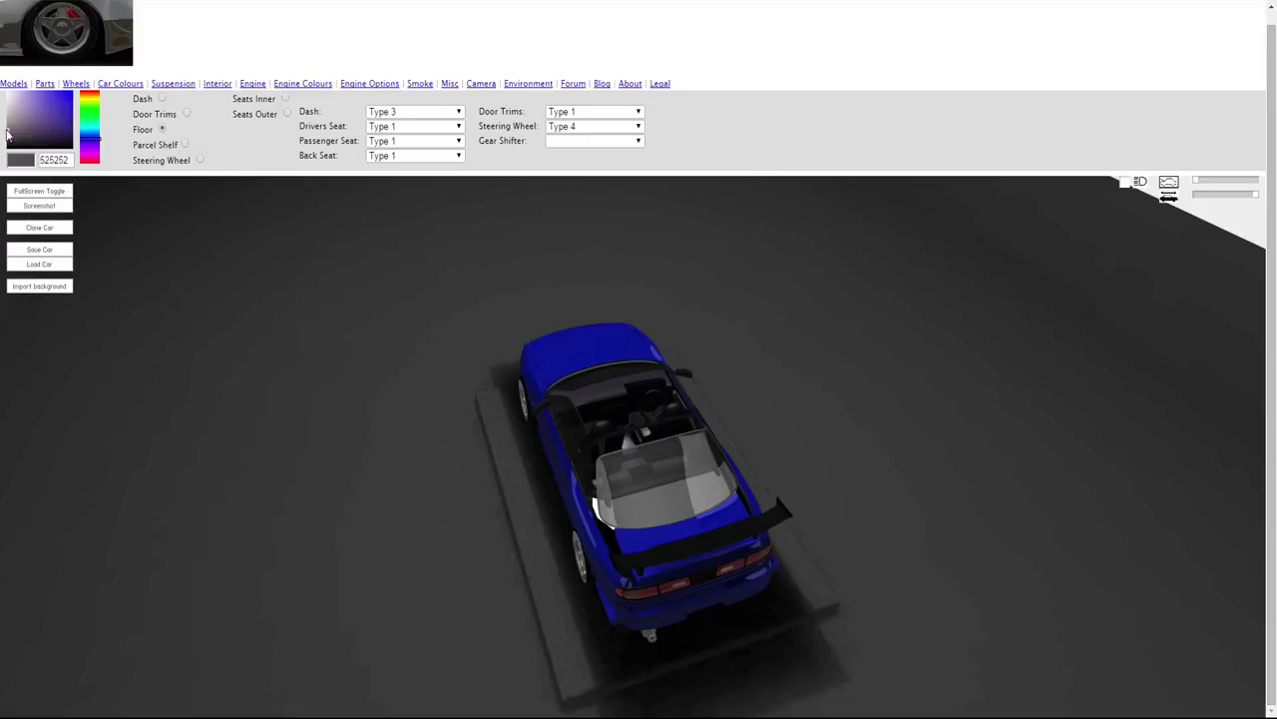
{"action": "left_click_drag", "start_coordinate": [10, 127], "coordinate": [7, 122]}
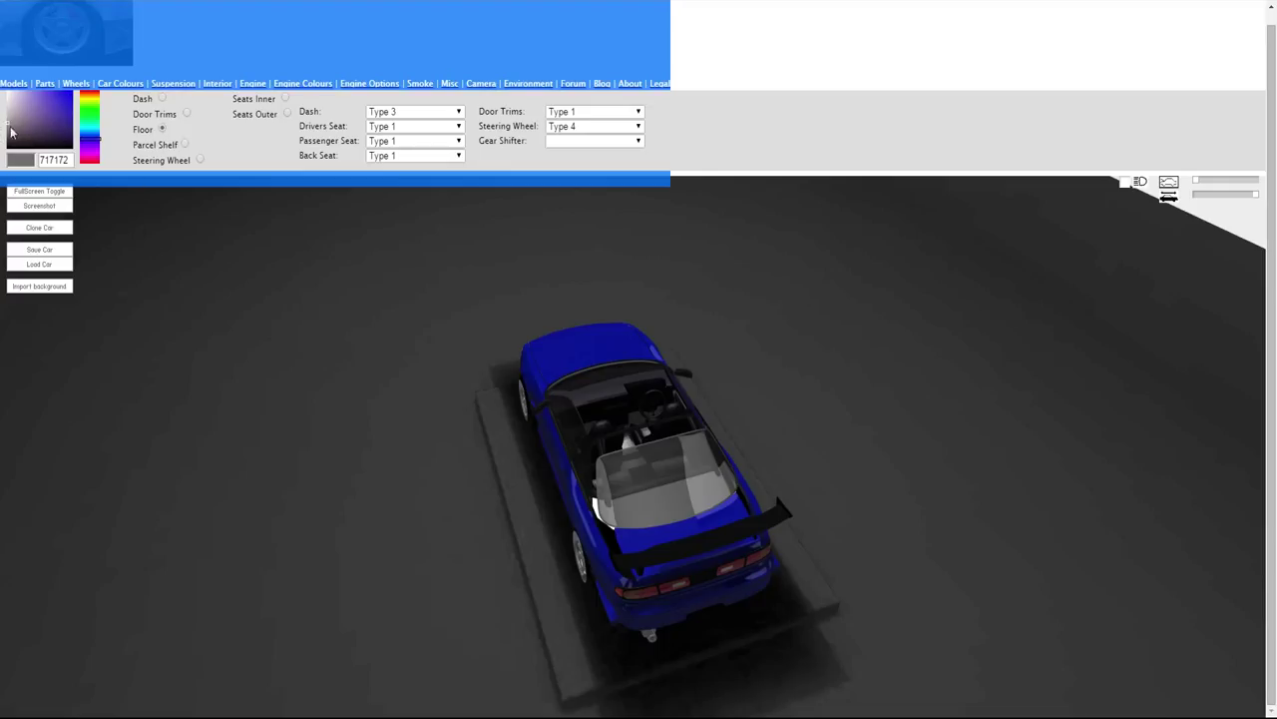
{"action": "left_click", "coordinate": [55, 126]}
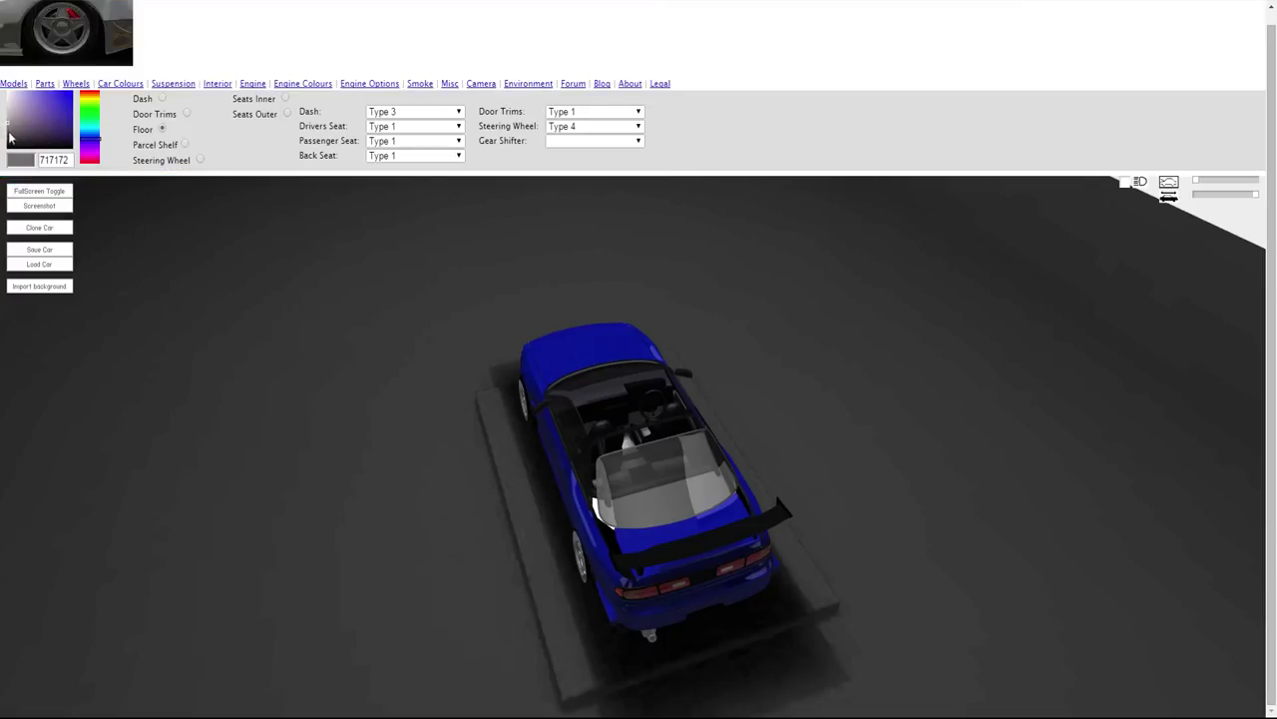
{"action": "left_click_drag", "start_coordinate": [9, 133], "coordinate": [6, 131]}
{"action": "left_click_drag", "start_coordinate": [857, 327], "coordinate": [533, 285]}
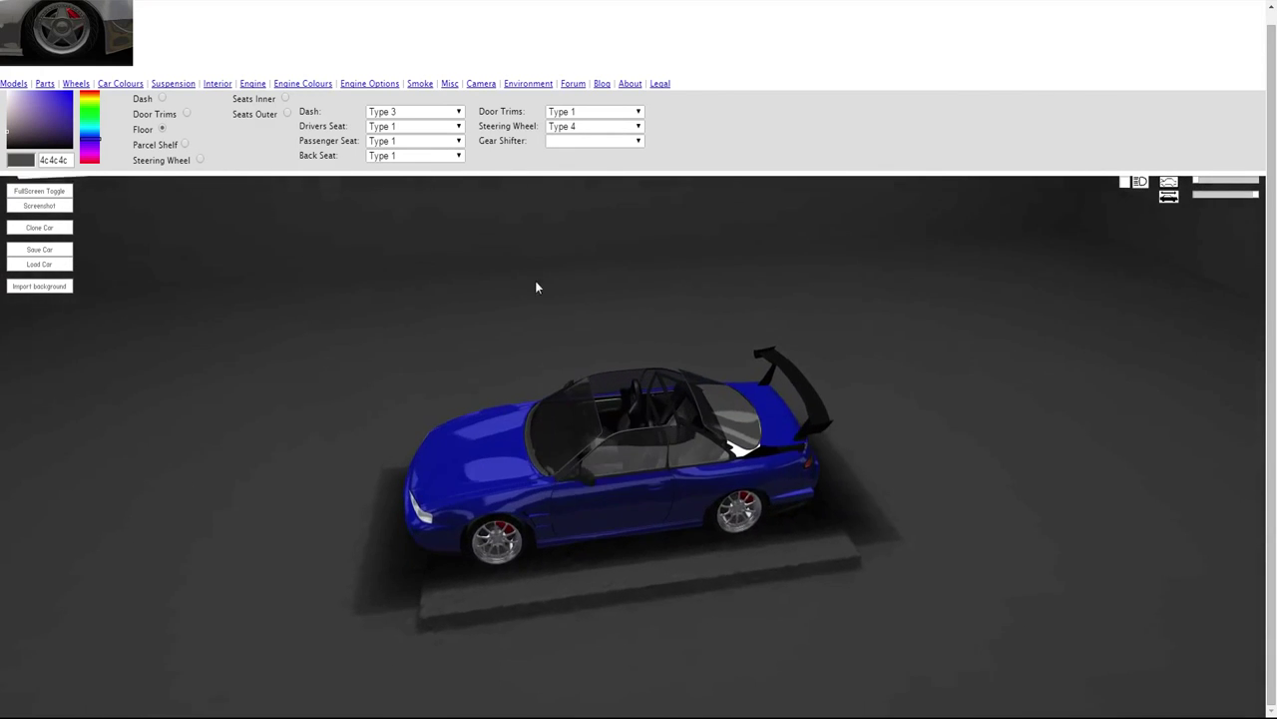
- Recolour the parcel shelf, trying 1e1e1f and 050506 and settling on near-black 0a0a0f
{"action": "double_click", "coordinate": [171, 145]}
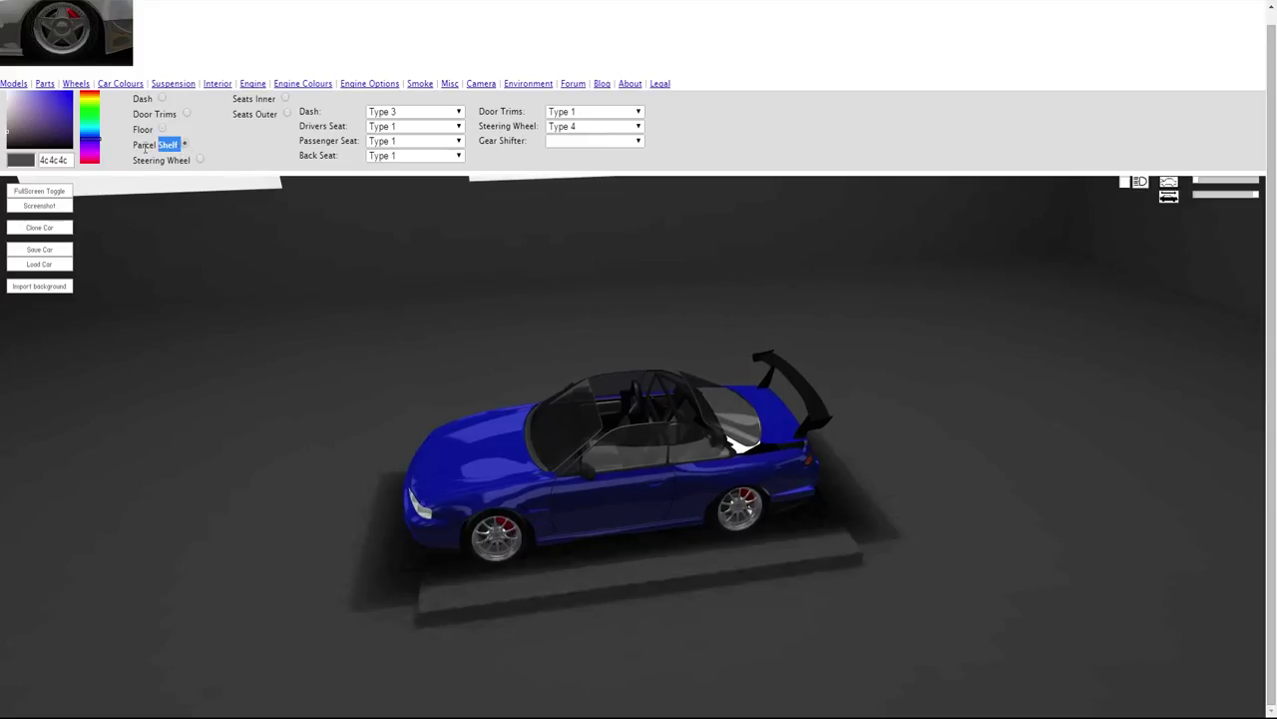
{"action": "left_click", "coordinate": [7, 144]}
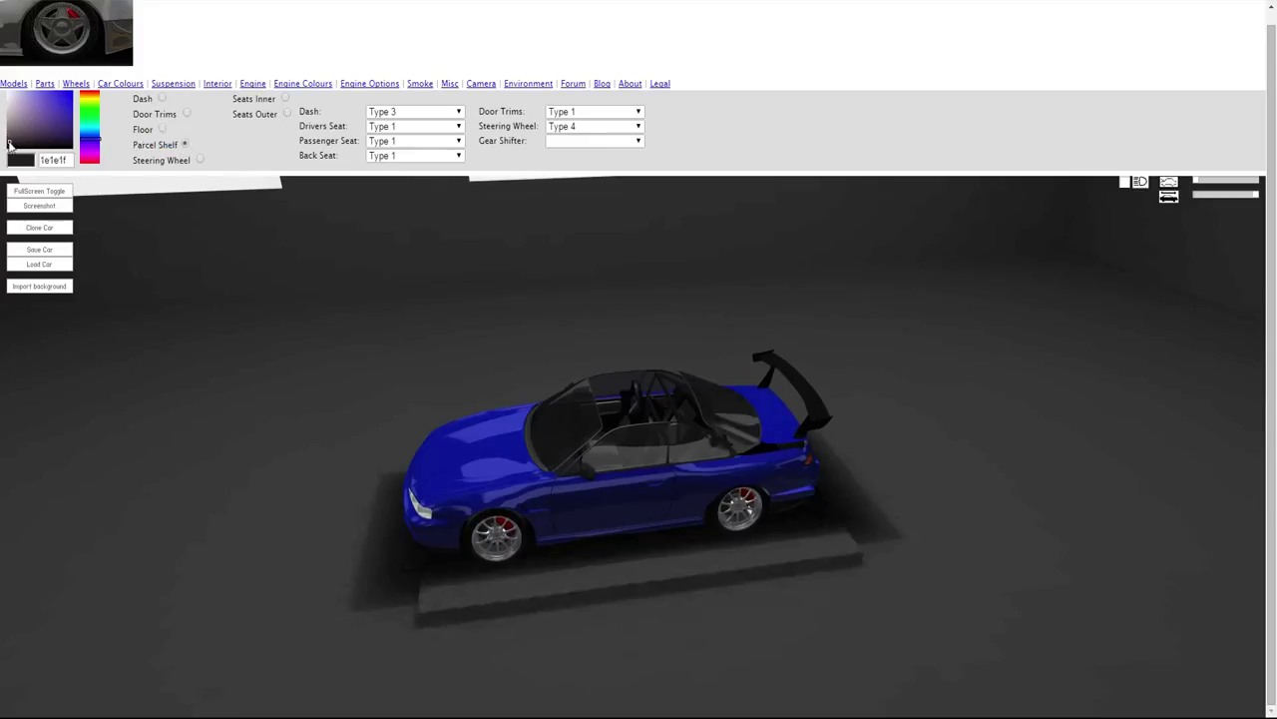
{"action": "left_click_drag", "start_coordinate": [8, 144], "coordinate": [12, 152]}
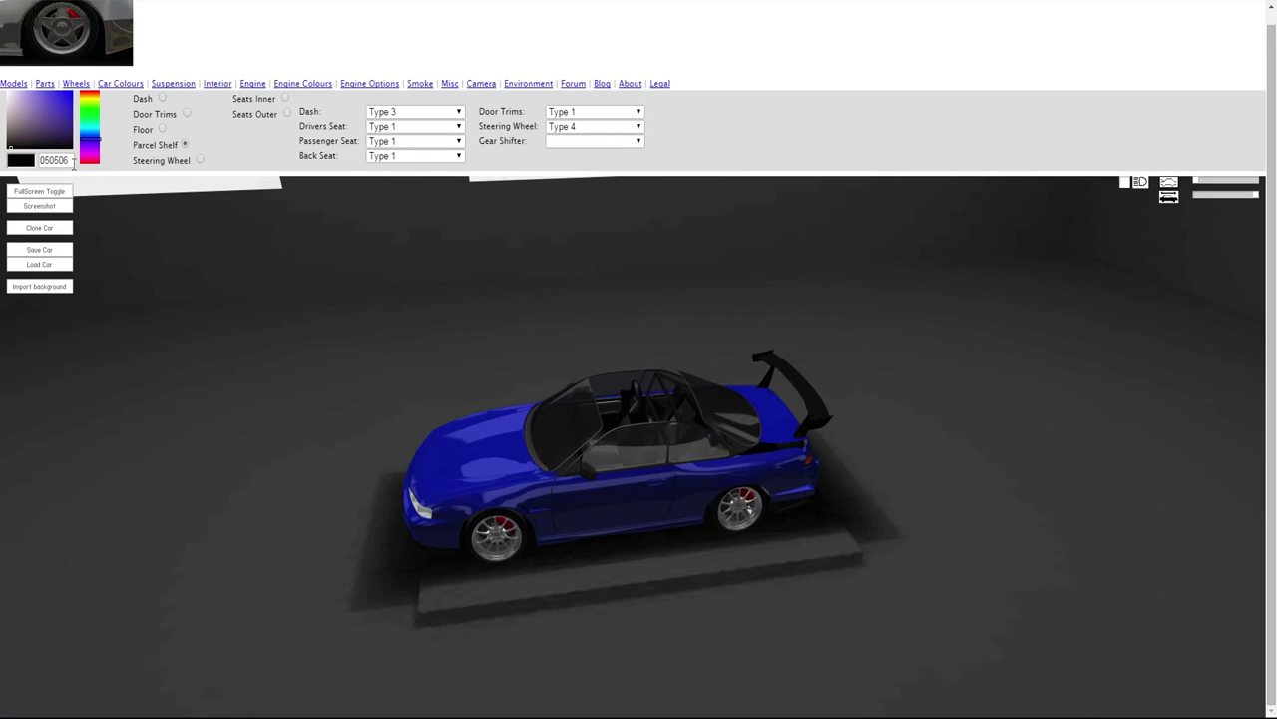
{"action": "double_click", "coordinate": [72, 161]}
{"action": "left_click", "coordinate": [28, 145]}
{"action": "mouse_move", "coordinate": [642, 334]}
{"action": "left_mouse_down"}
{"action": "mouse_move", "coordinate": [833, 420]}
{"action": "mouse_move", "coordinate": [712, 340]}
{"action": "mouse_move", "coordinate": [429, 305]}
{"action": "mouse_move", "coordinate": [370, 325]}
{"action": "mouse_move", "coordinate": [294, 379]}
{"action": "mouse_move", "coordinate": [156, 389]}
{"action": "mouse_move", "coordinate": [119, 364]}
{"action": "mouse_move", "coordinate": [86, 373]}
{"action": "mouse_move", "coordinate": [77, 410]}
{"action": "mouse_move", "coordinate": [123, 425]}
{"action": "mouse_move", "coordinate": [199, 273]}
{"action": "left_mouse_up"}
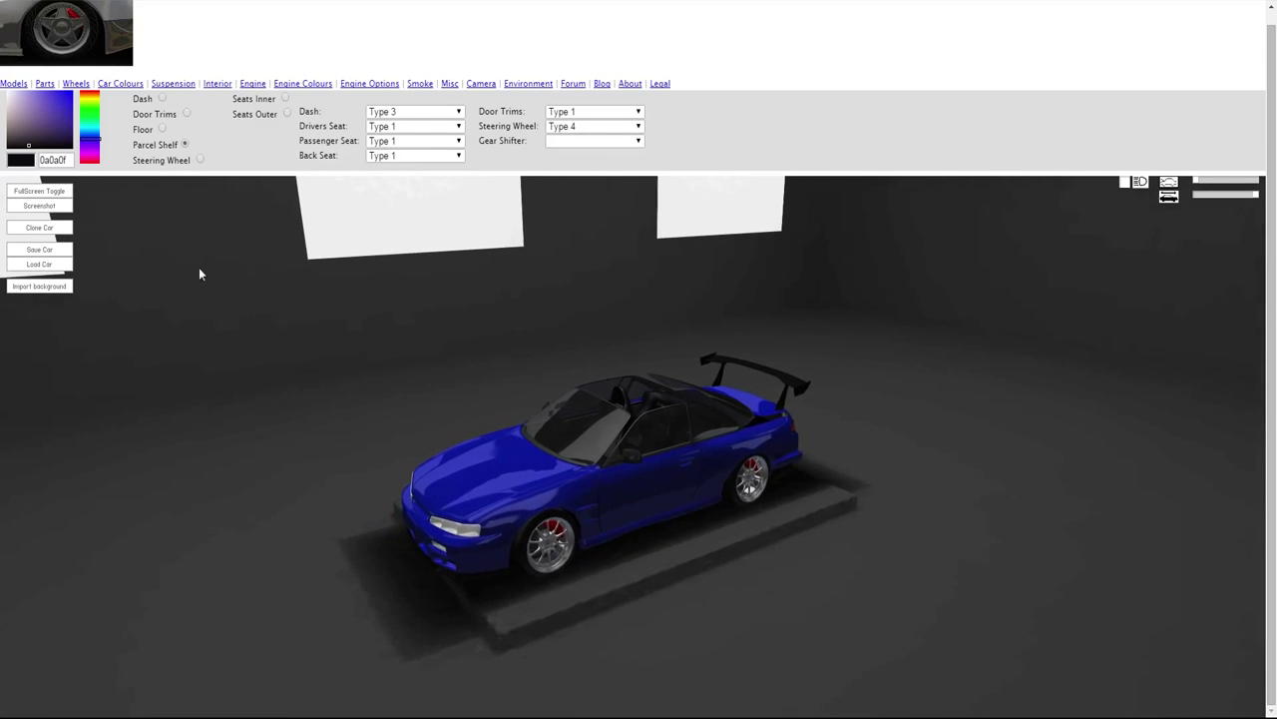
- Fit the Type 1 gear shifter after comparing it with Type 2, and view the finished car from the front
{"action": "left_click", "coordinate": [599, 141]}
{"action": "left_click", "coordinate": [600, 155]}
{"action": "left_click_drag", "start_coordinate": [544, 265], "coordinate": [573, 150]}
{"action": "left_click", "coordinate": [590, 140]}
{"action": "left_click", "coordinate": [588, 165]}
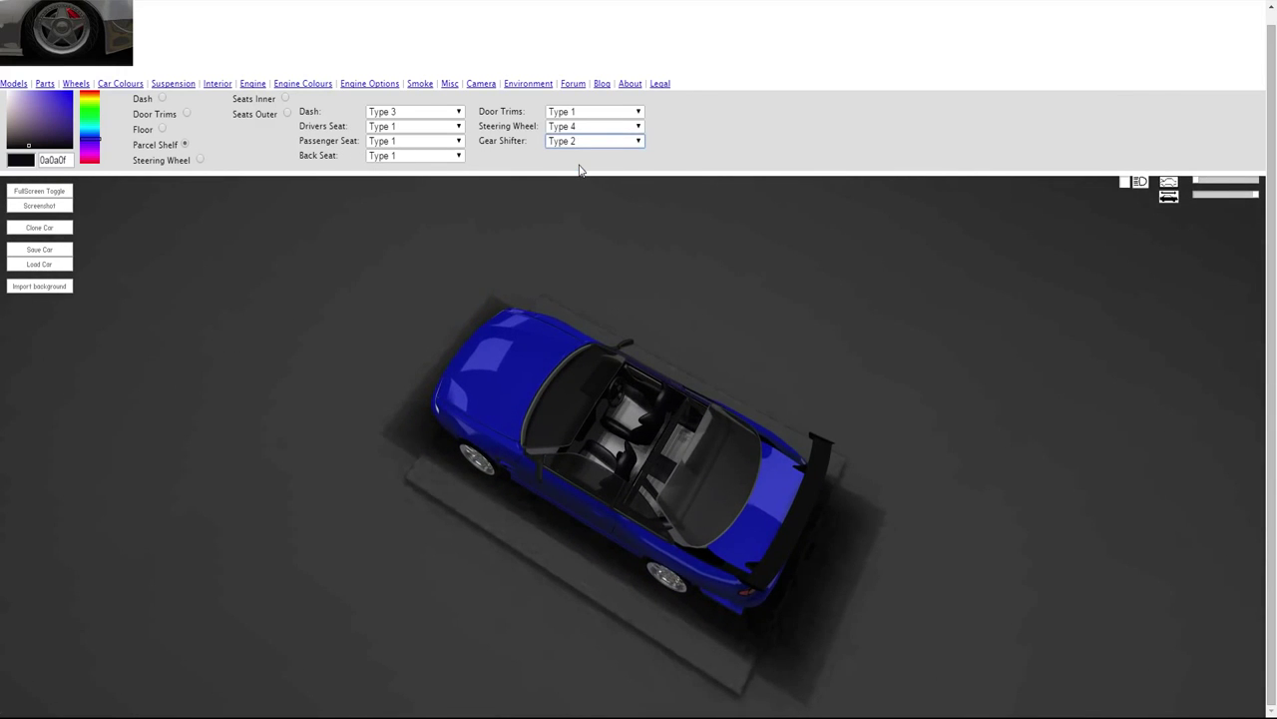
{"action": "left_click", "coordinate": [607, 148]}
{"action": "left_click", "coordinate": [599, 155]}
{"action": "left_click_drag", "start_coordinate": [716, 238], "coordinate": [908, 317]}
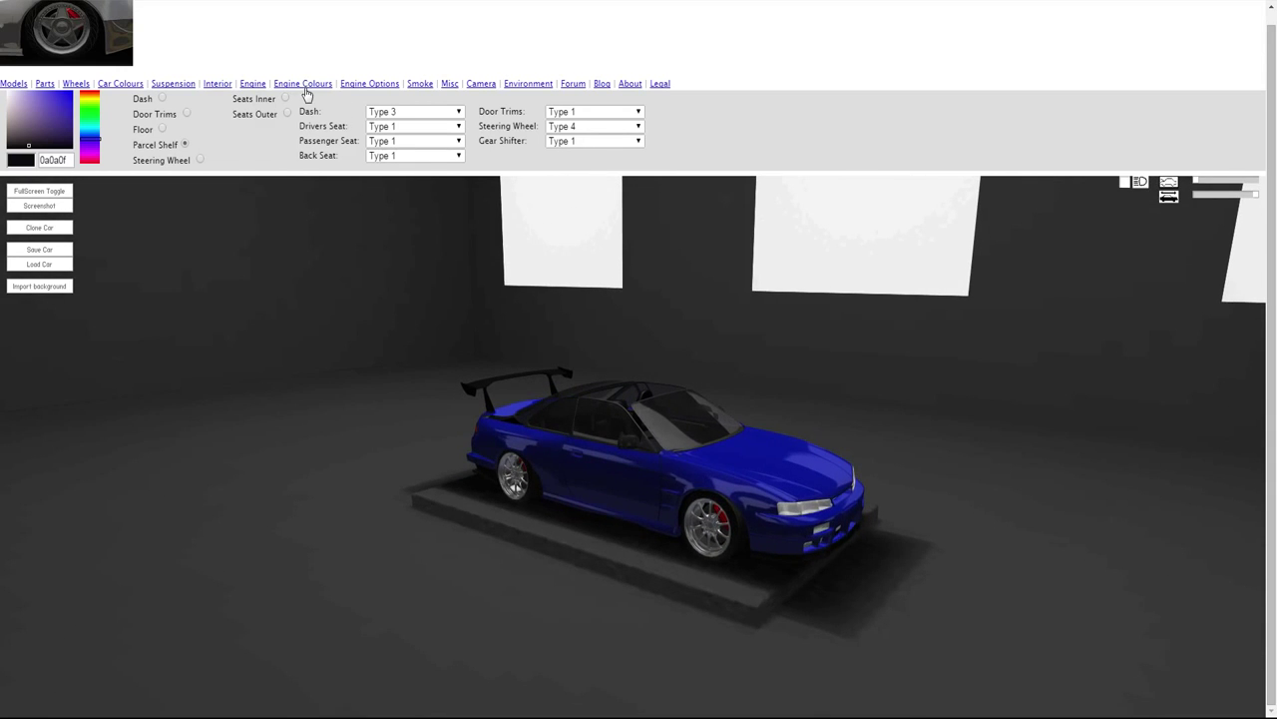
- Bring up the engine type options and raise the car's bonnet about halfway to expose the engine bay
{"action": "left_click", "coordinate": [253, 84]}
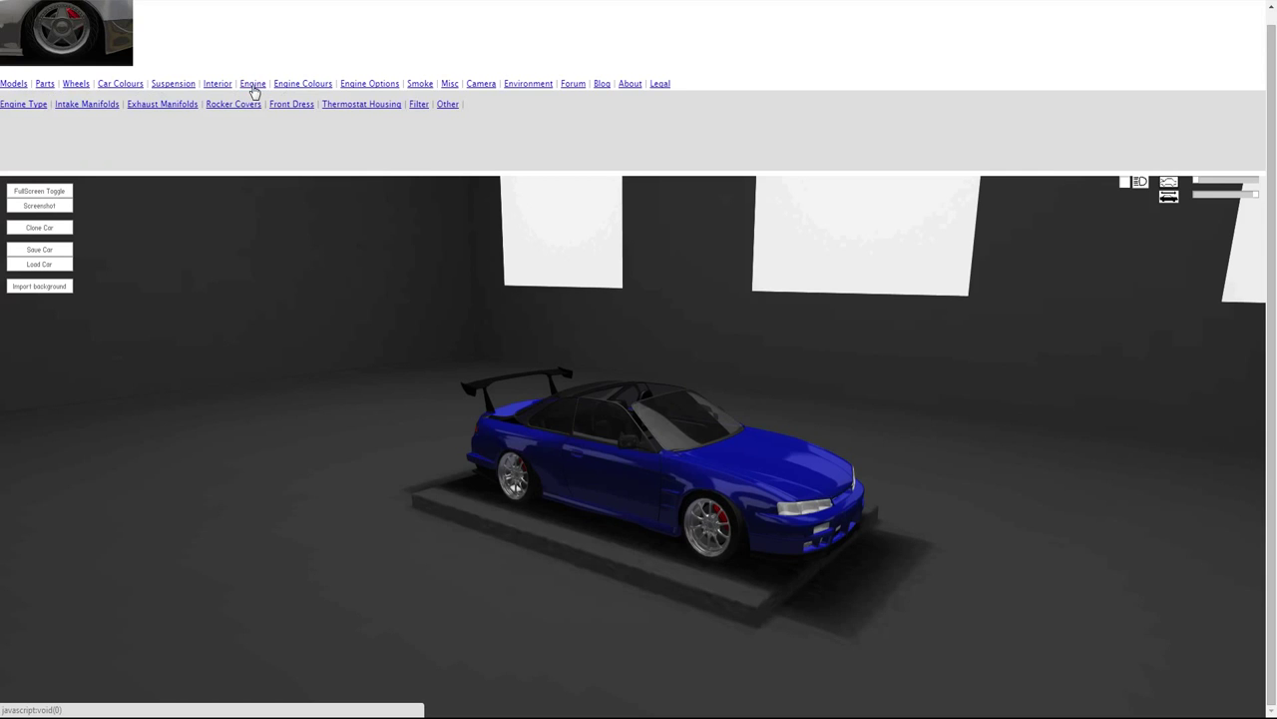
{"action": "left_click", "coordinate": [30, 105]}
{"action": "left_click", "coordinate": [67, 144]}
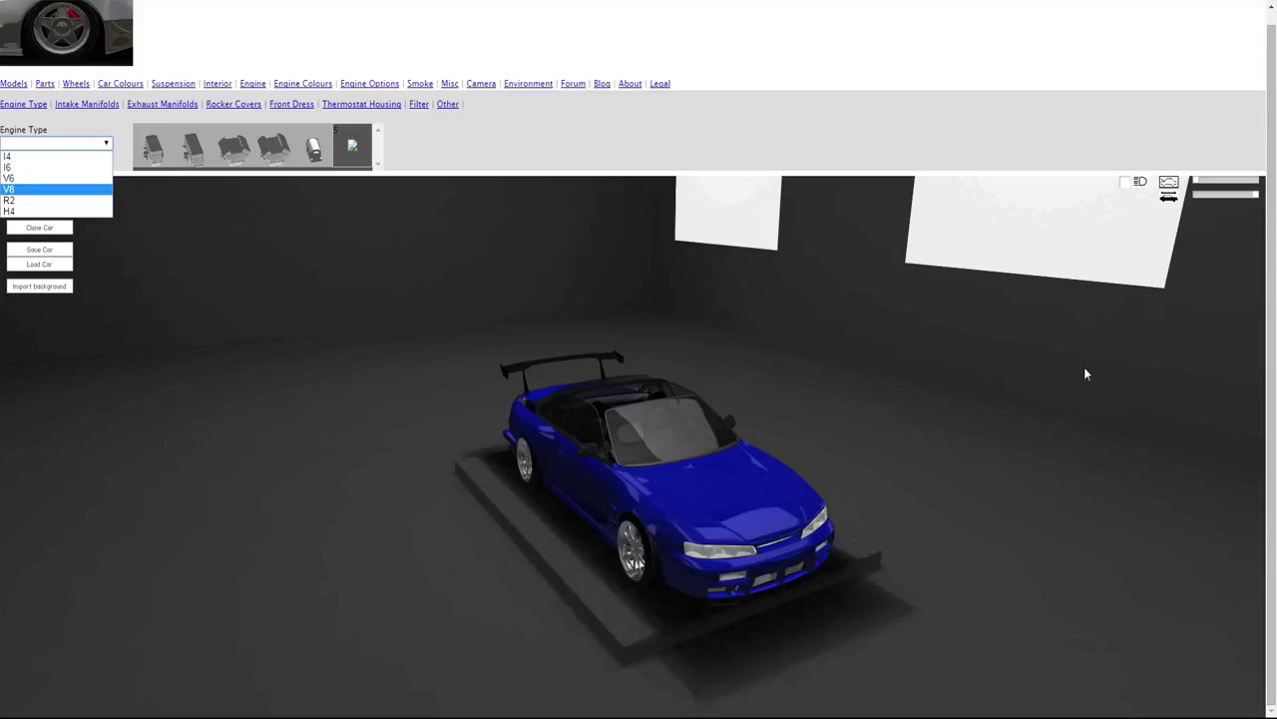
{"action": "left_click", "coordinate": [200, 222]}
{"action": "left_click", "coordinate": [90, 150]}
{"action": "left_click", "coordinate": [758, 517]}
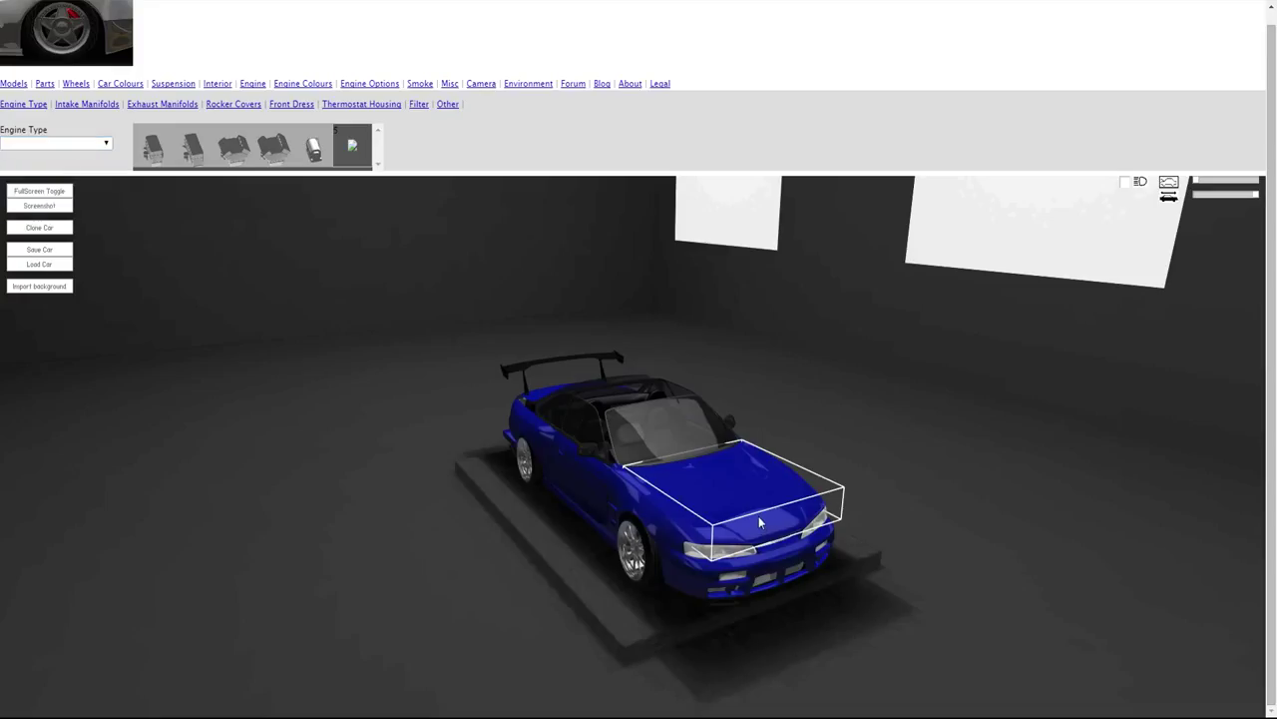
{"action": "left_click_drag", "start_coordinate": [1201, 188], "coordinate": [1232, 186]}
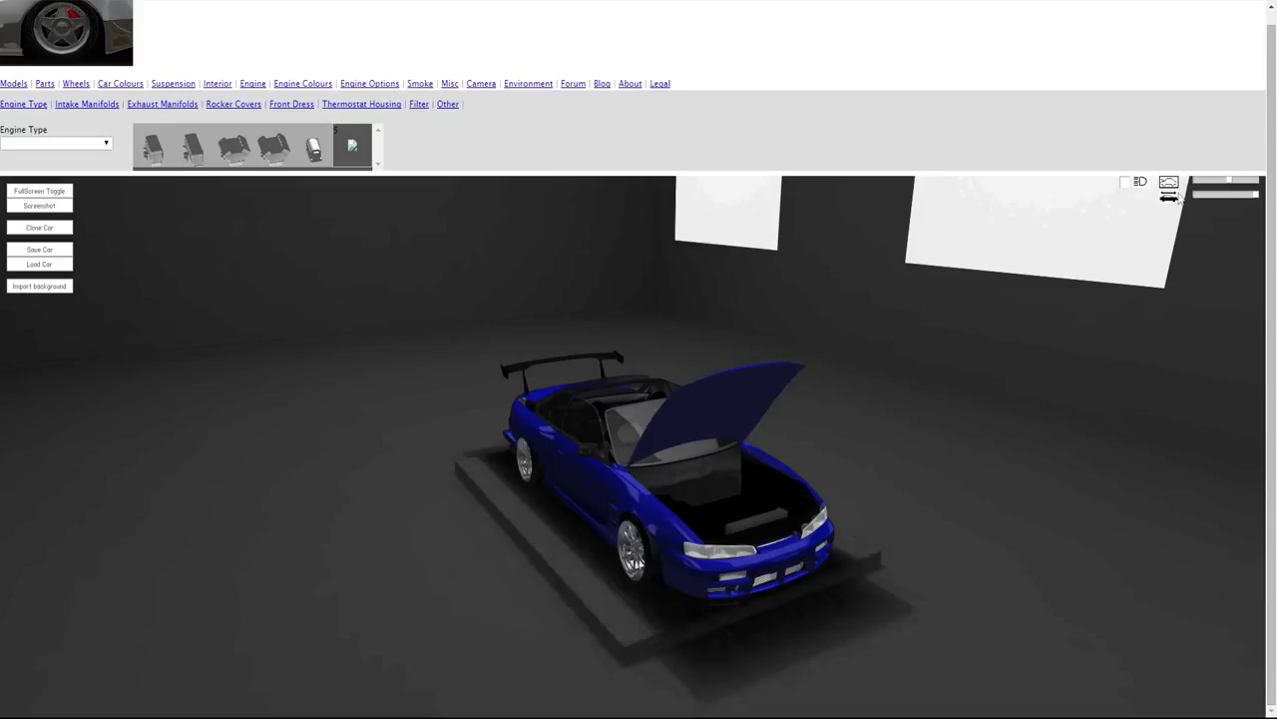
- Try to choose the I6 engine type for the car and check the other engine types on offer
{"action": "left_click", "coordinate": [56, 142]}
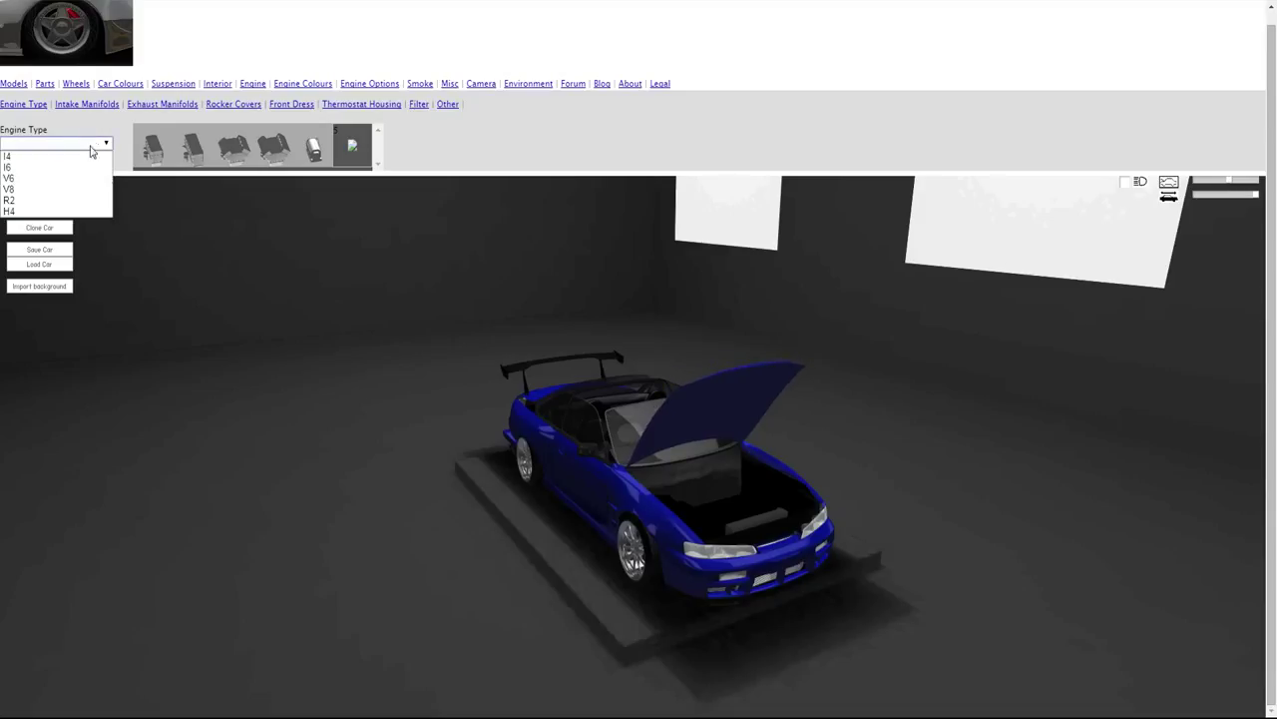
{"action": "left_click", "coordinate": [29, 166]}
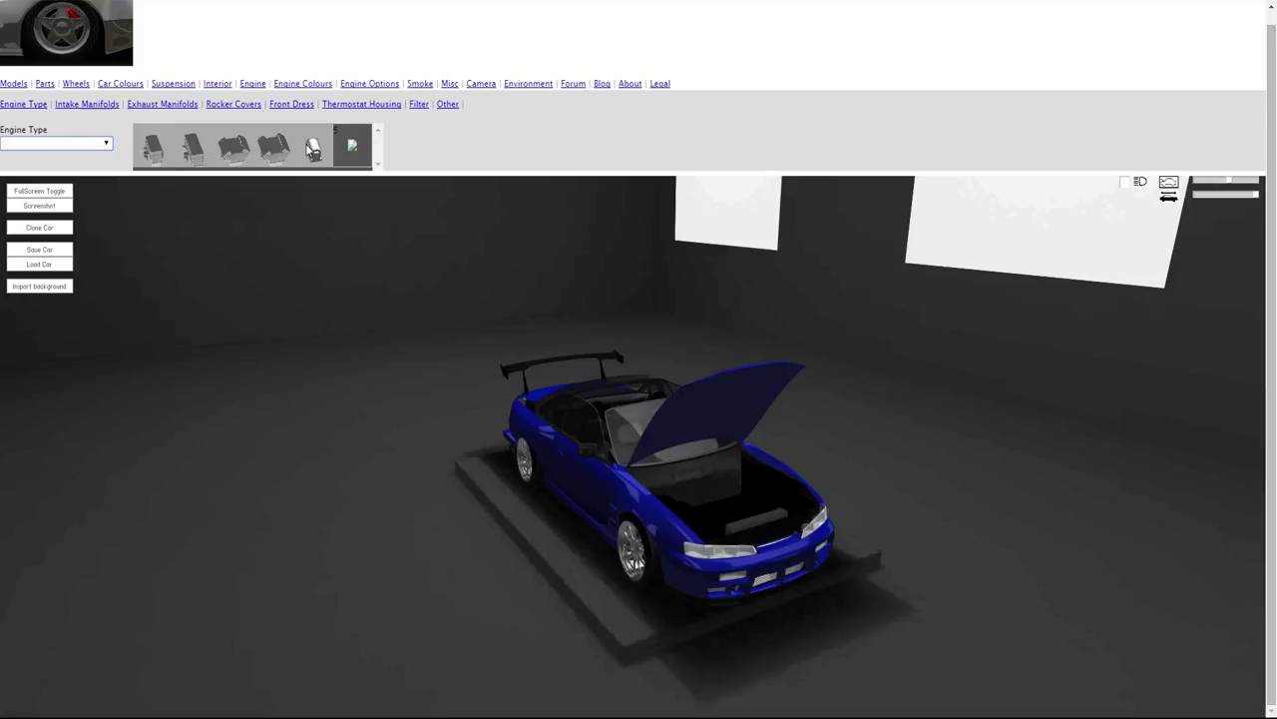
{"action": "left_click", "coordinate": [89, 146]}
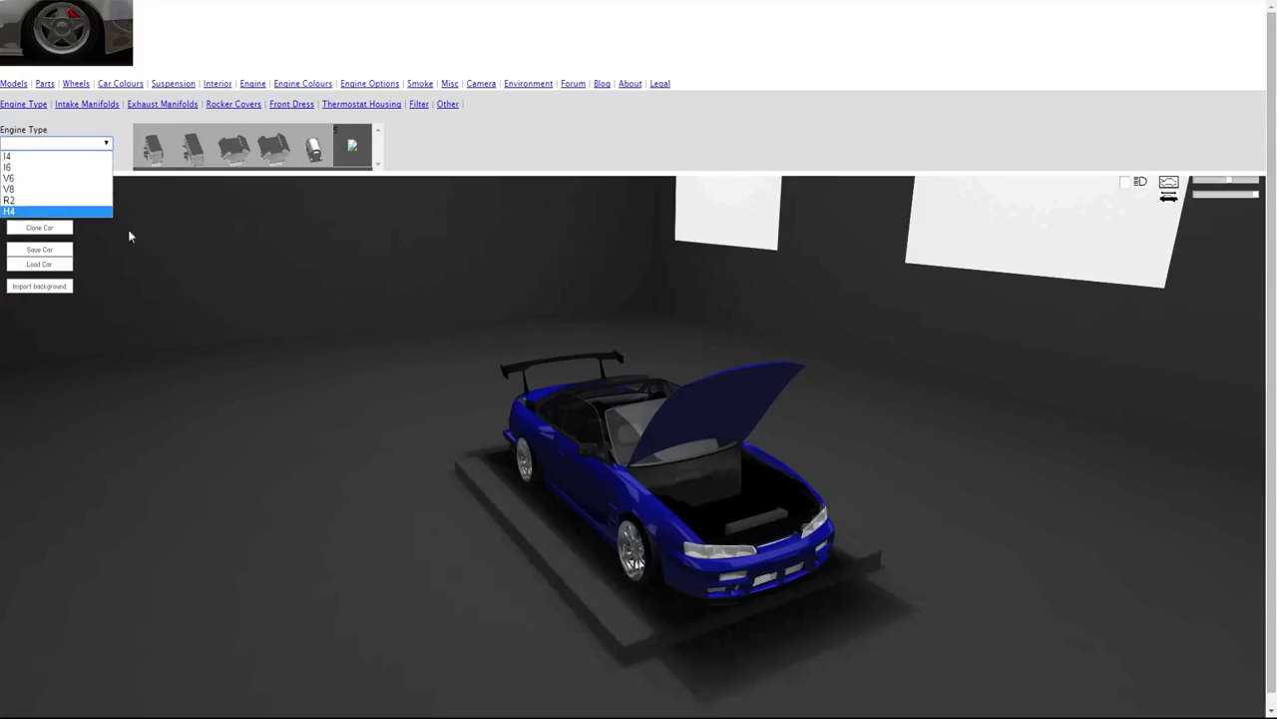
{"action": "left_click", "coordinate": [299, 230]}
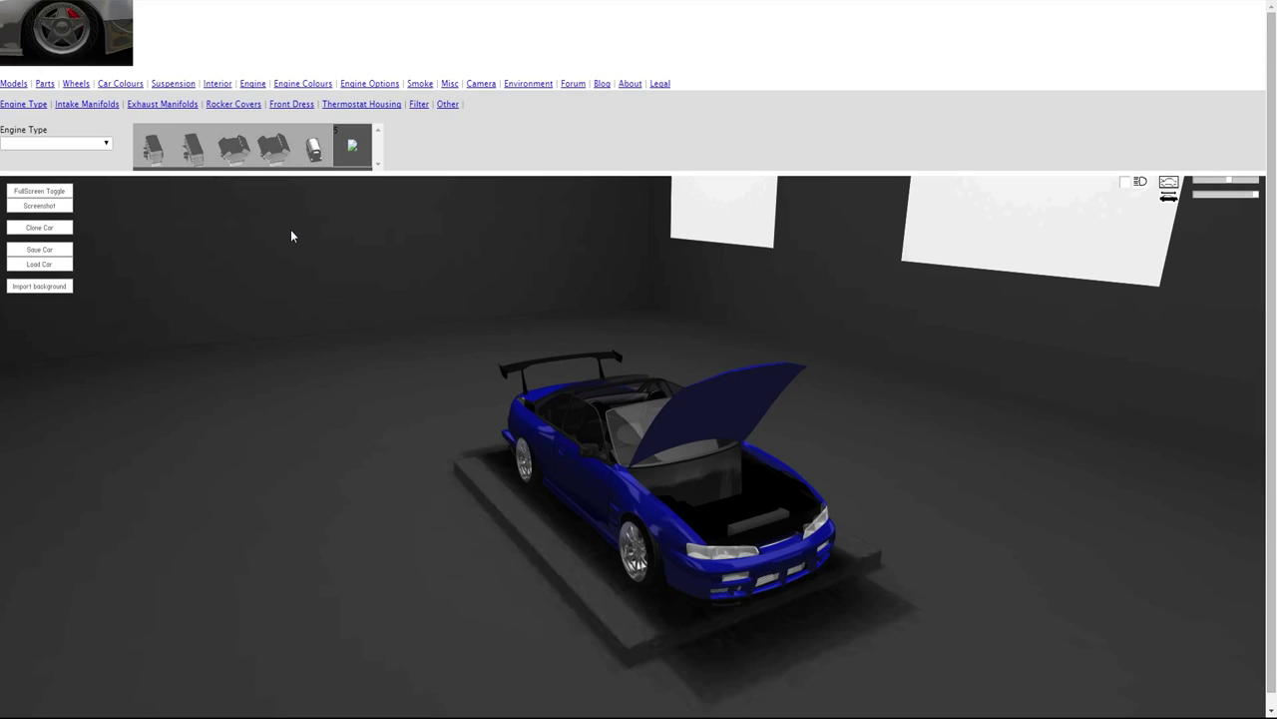
{"action": "left_click_drag", "start_coordinate": [548, 303], "coordinate": [593, 306]}
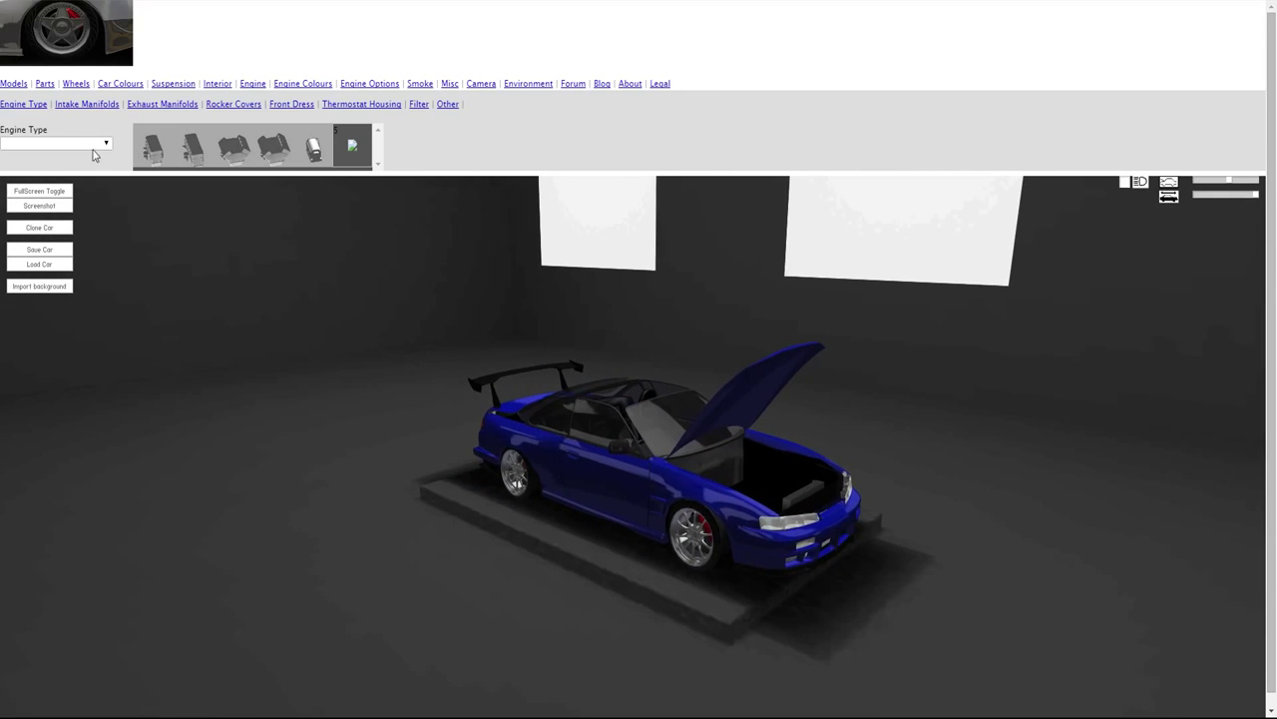
- Check the part choices for intake and exhaust manifolds, rocker covers, front dress, thermostat housing, filter and other engine parts
{"action": "left_click", "coordinate": [87, 105]}
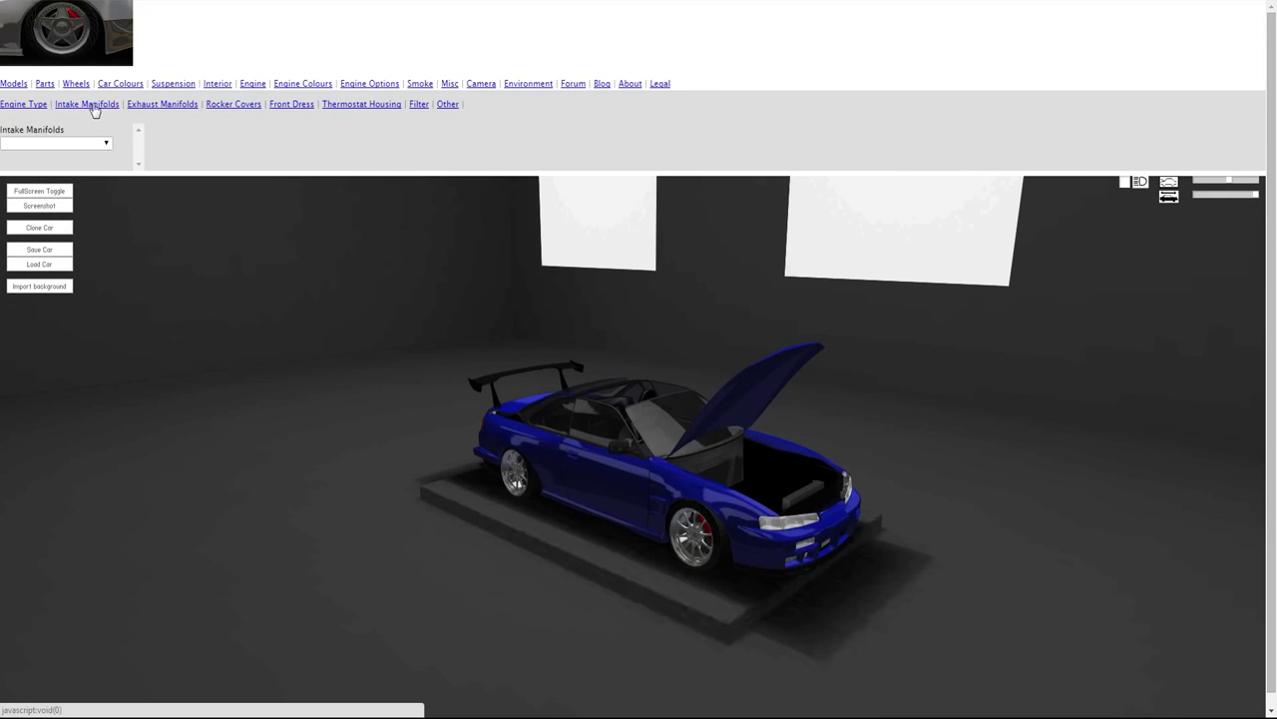
{"action": "left_click", "coordinate": [157, 106]}
{"action": "left_click", "coordinate": [246, 106]}
{"action": "left_click", "coordinate": [306, 106]}
{"action": "left_click", "coordinate": [354, 108]}
{"action": "left_click", "coordinate": [419, 106]}
{"action": "left_click", "coordinate": [448, 107]}
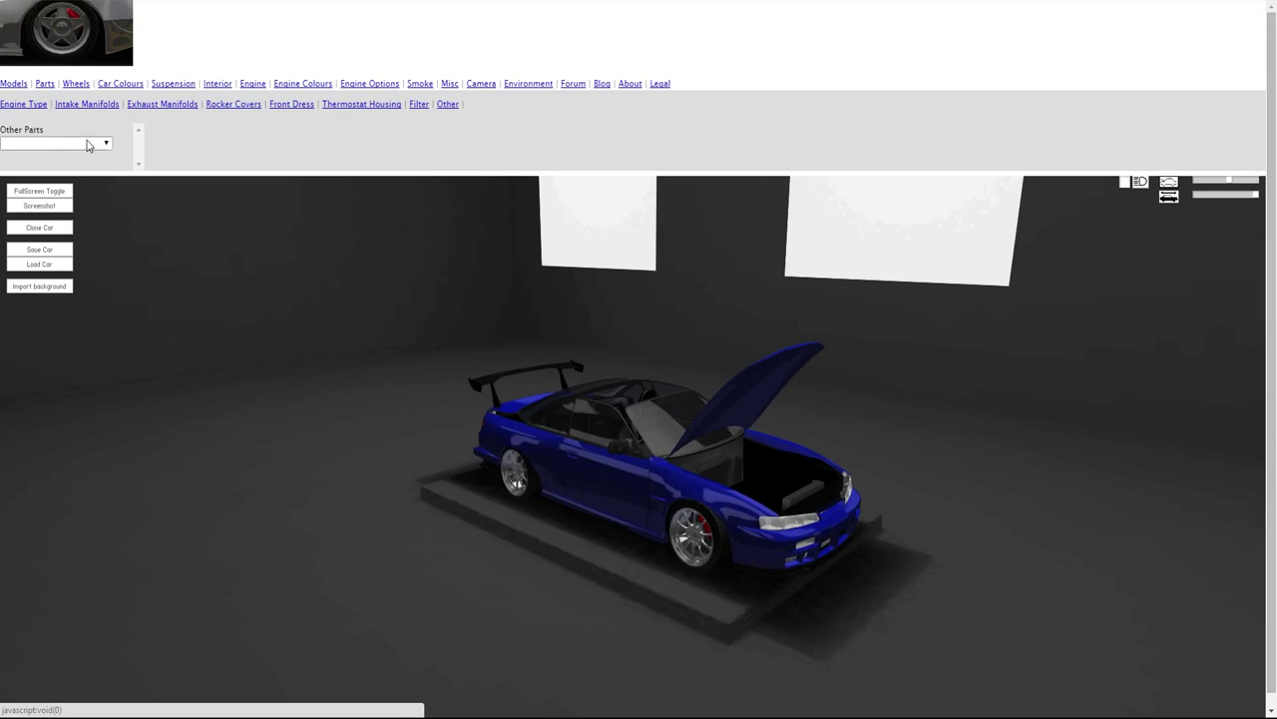
{"action": "left_click", "coordinate": [17, 108]}
- Fit the first S14 Coupe roof variant to the car and view it from the front corner
{"action": "left_click_drag", "start_coordinate": [798, 214], "coordinate": [555, 206]}
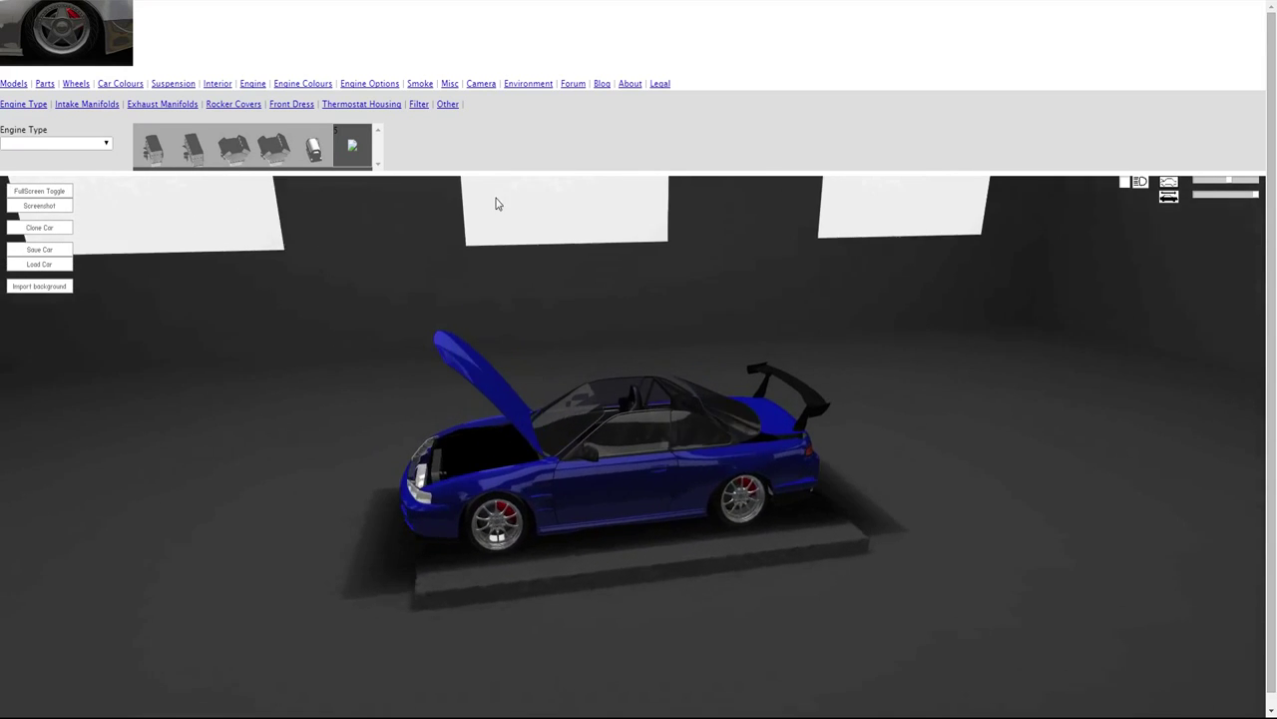
{"action": "left_click_drag", "start_coordinate": [516, 203], "coordinate": [499, 180]}
{"action": "left_click", "coordinate": [45, 83]}
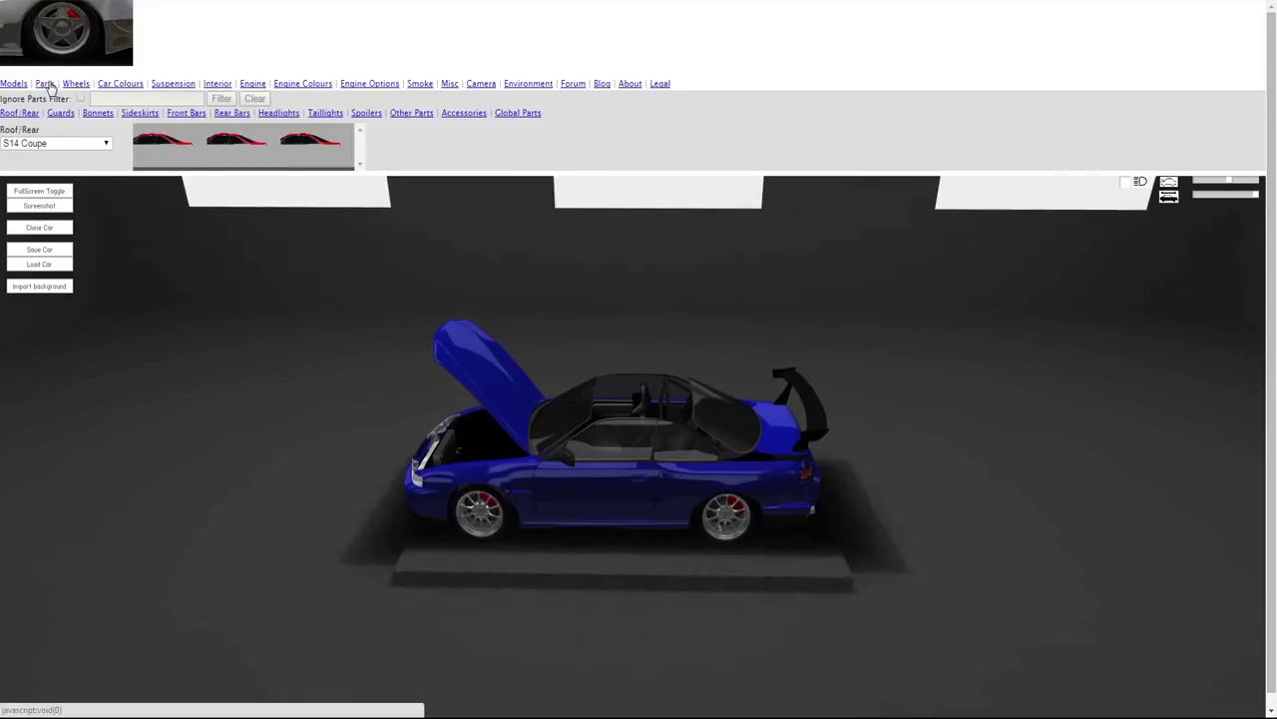
{"action": "left_click", "coordinate": [100, 144]}
{"action": "left_click", "coordinate": [92, 146]}
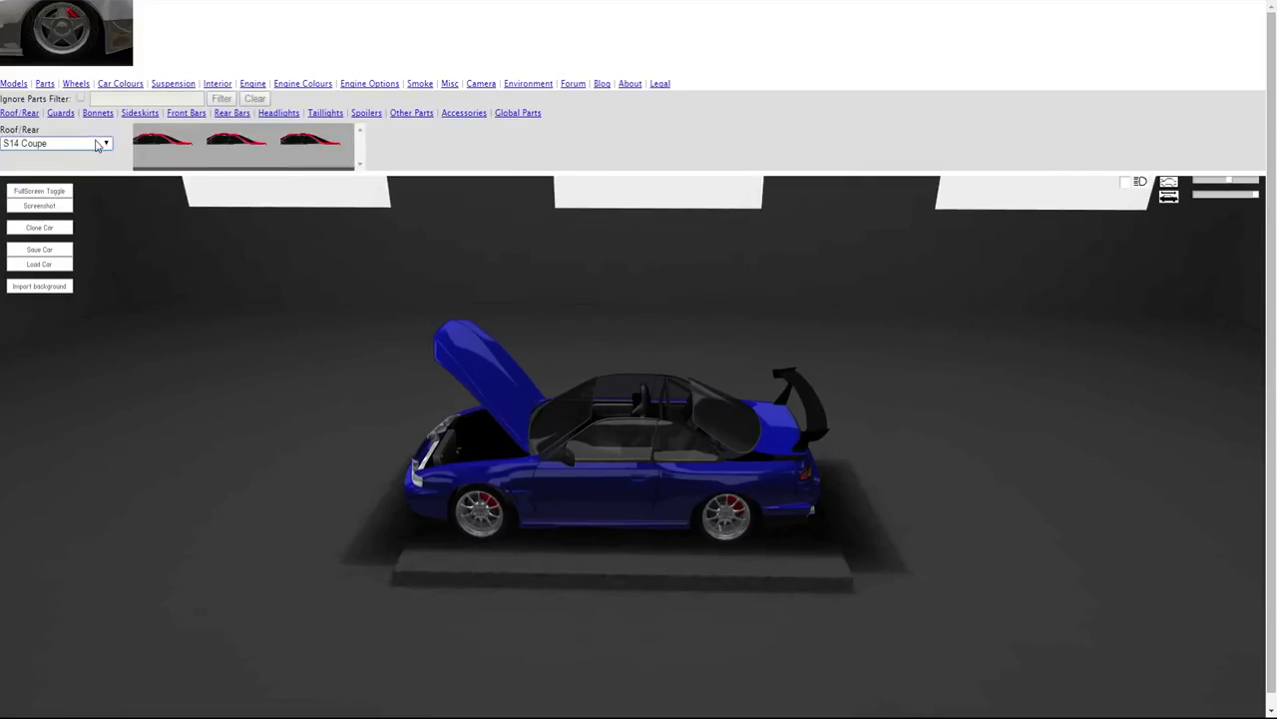
{"action": "left_click", "coordinate": [90, 144]}
{"action": "left_click", "coordinate": [66, 158]}
{"action": "left_click", "coordinate": [175, 146]}
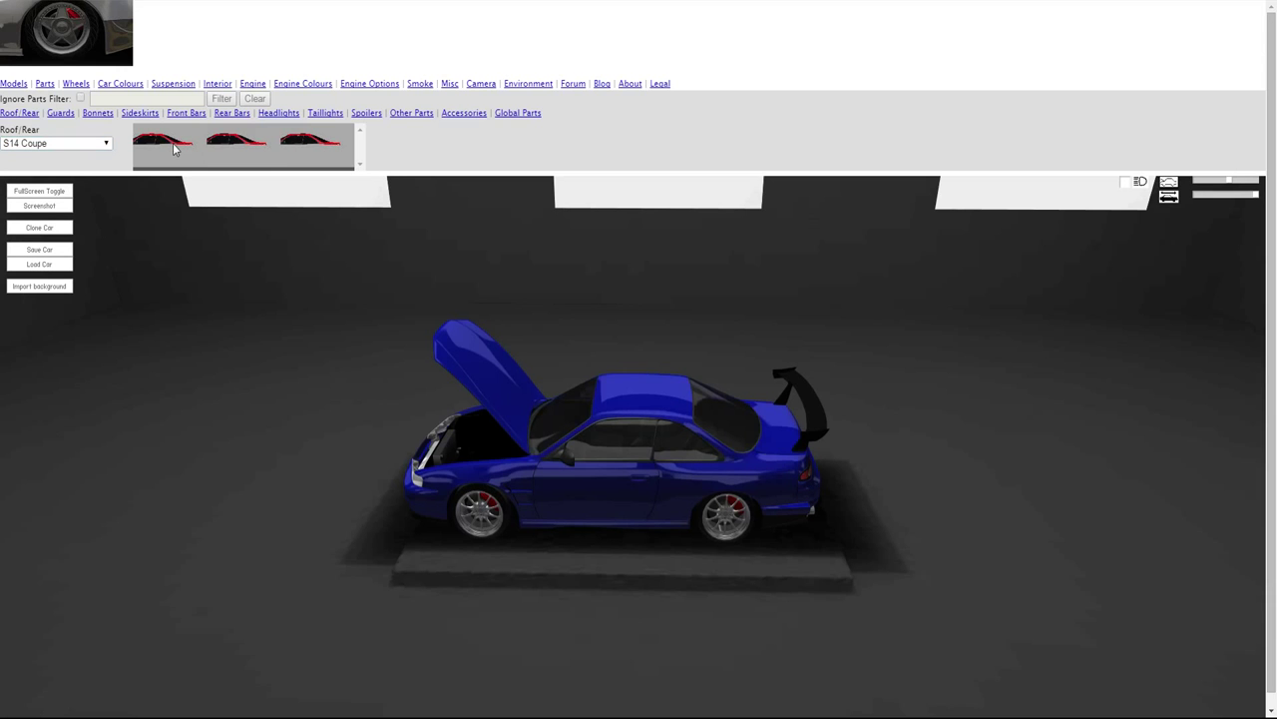
{"action": "left_click_drag", "start_coordinate": [191, 172], "coordinate": [354, 277]}
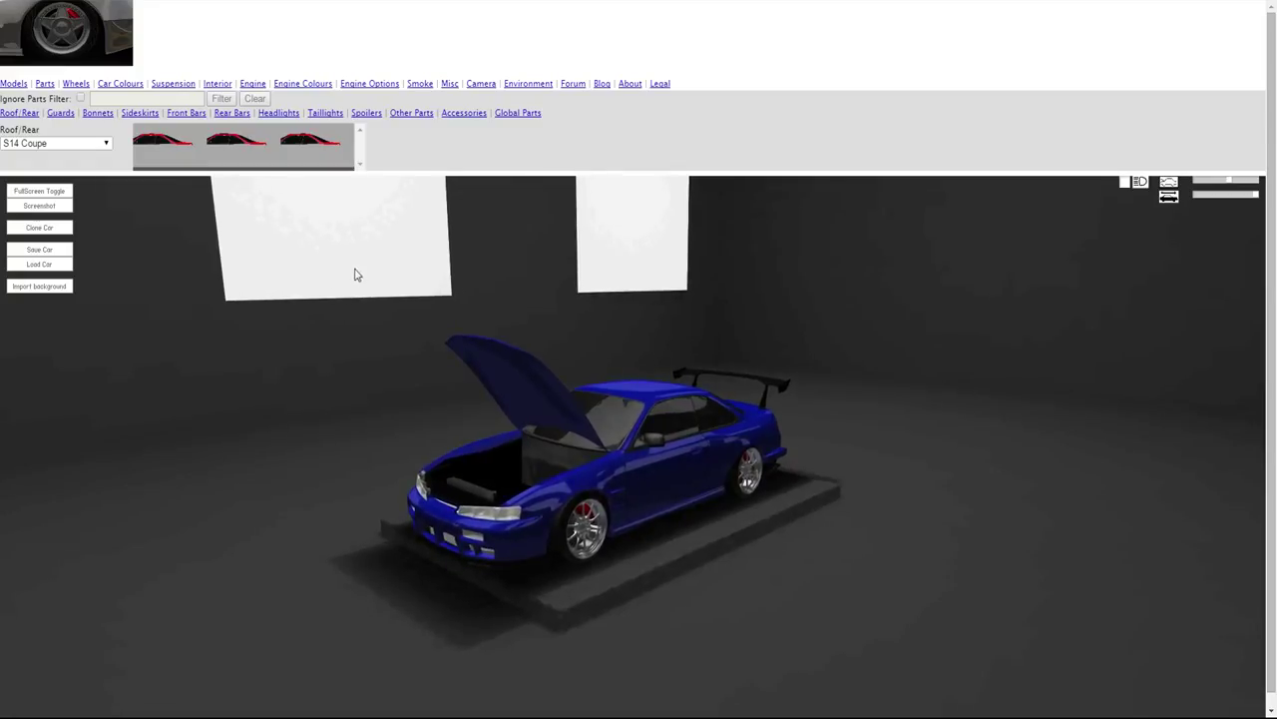